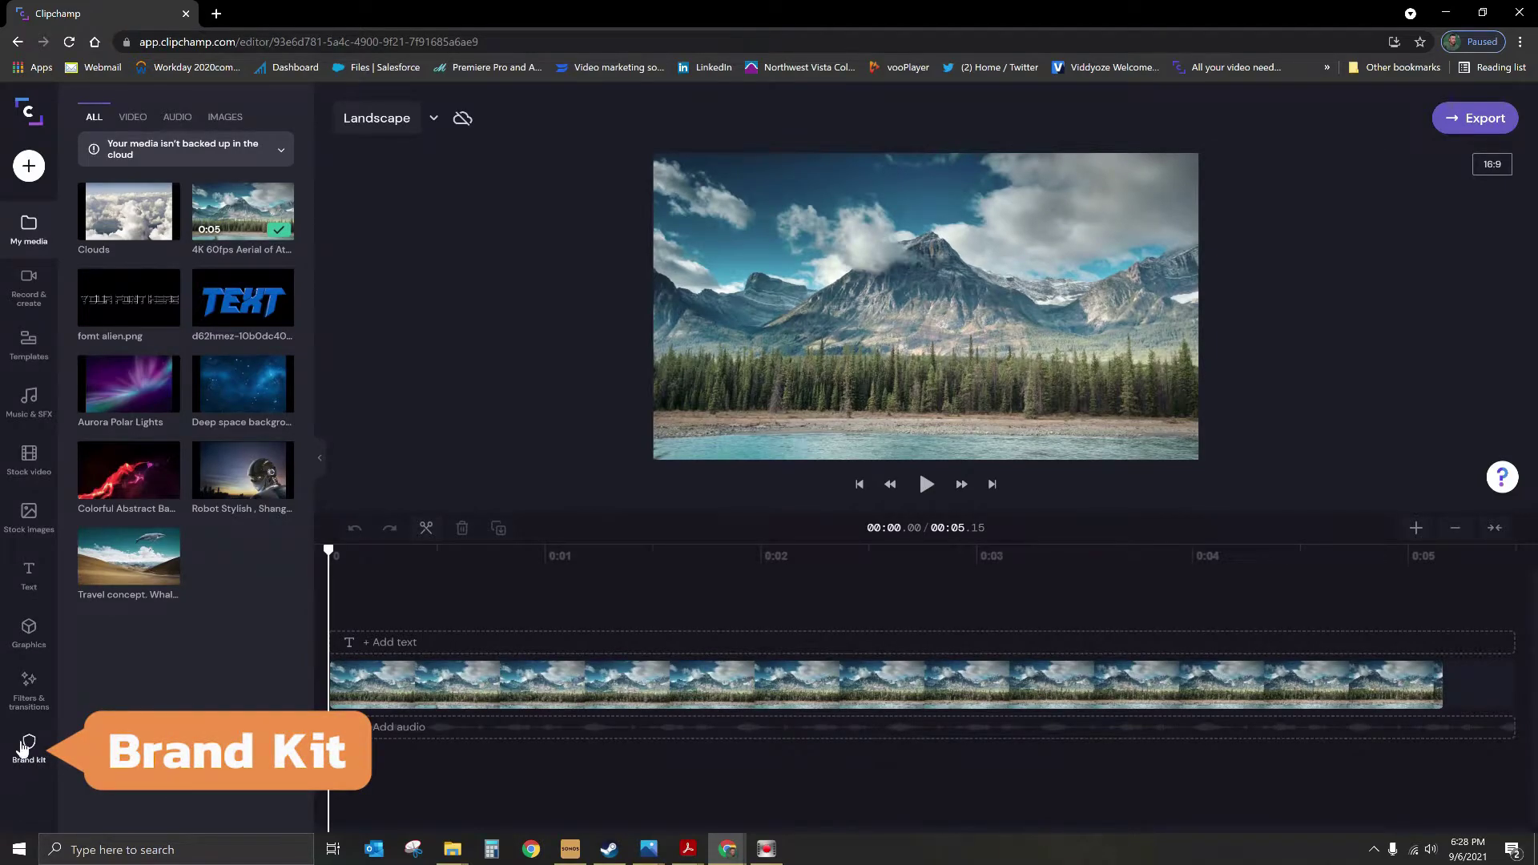
- Open Clipchamp's Brand kit panel showing its Fonts, Colors and Logos sections
click(28, 749)
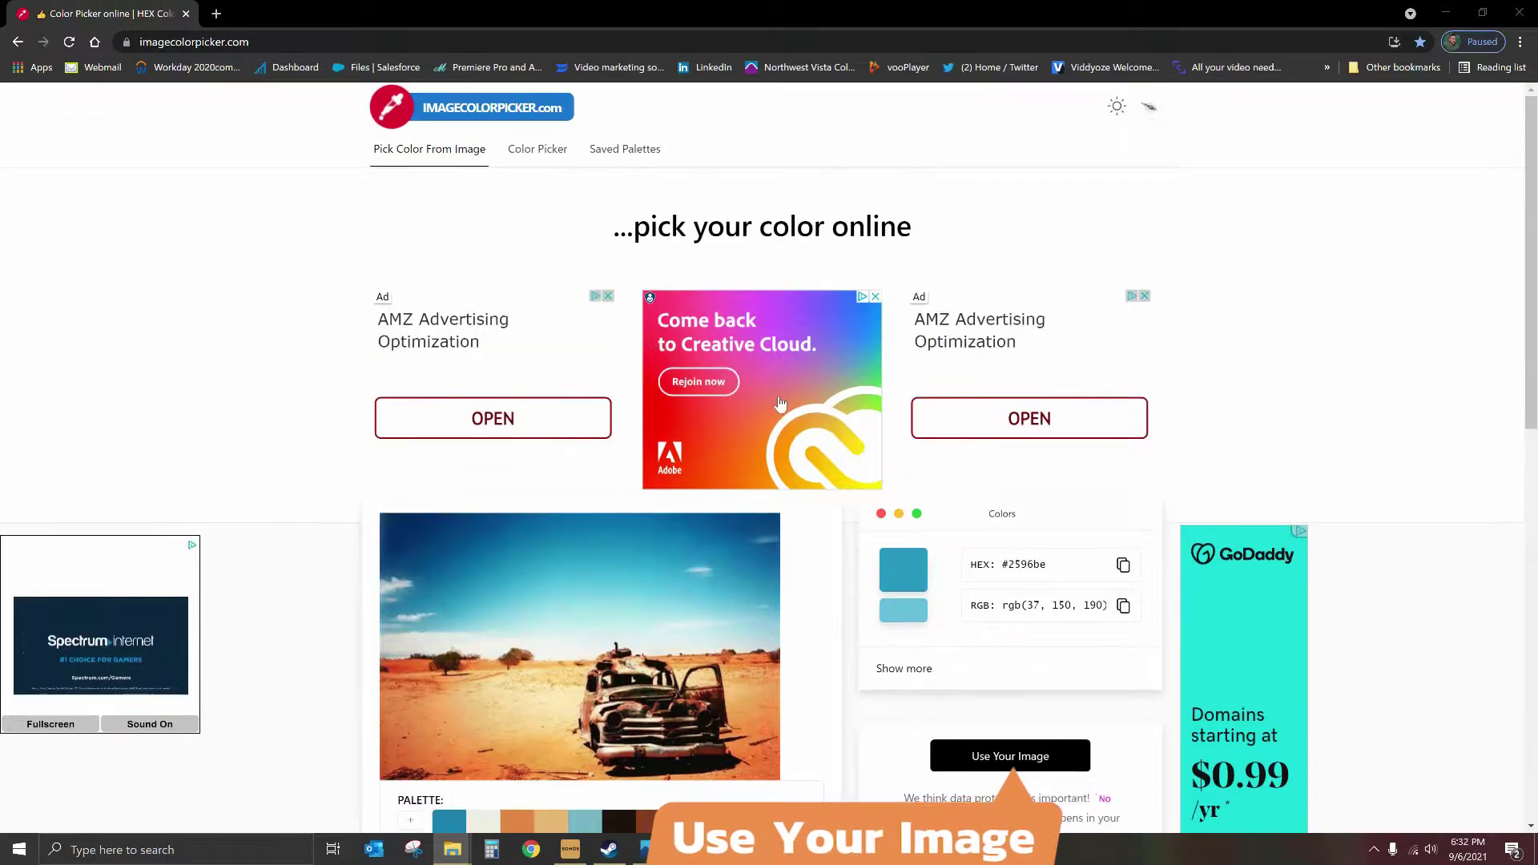
- Bring up imagecolorpicker.com's Pick Color From Image page with the desert car sample
click(1035, 685)
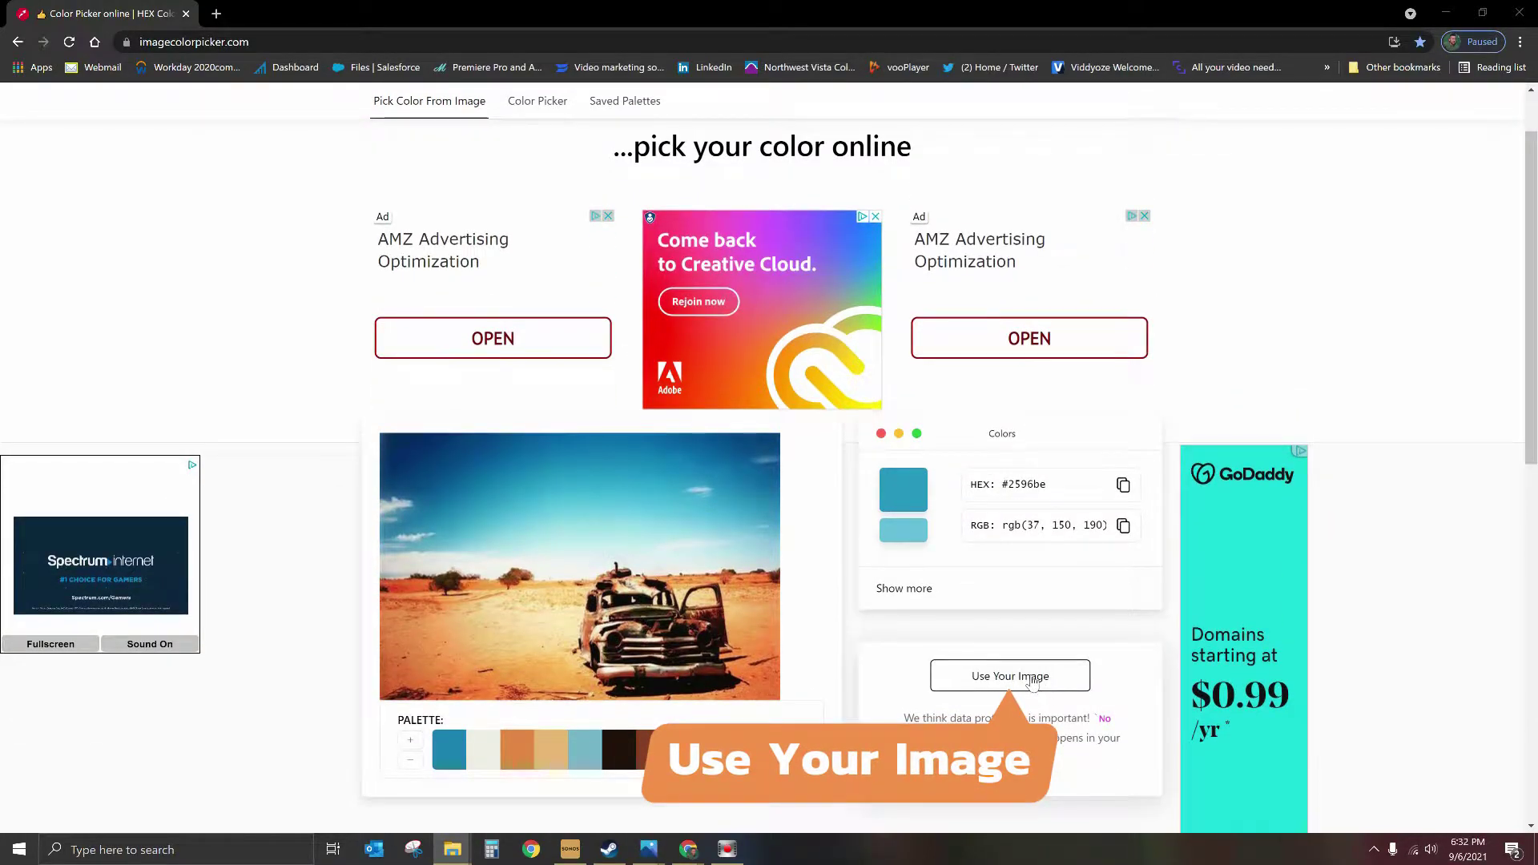
- Drop the LaunchpadB rocket logo from File Explorer into imagecolorpicker.com's upload area
click(1033, 681)
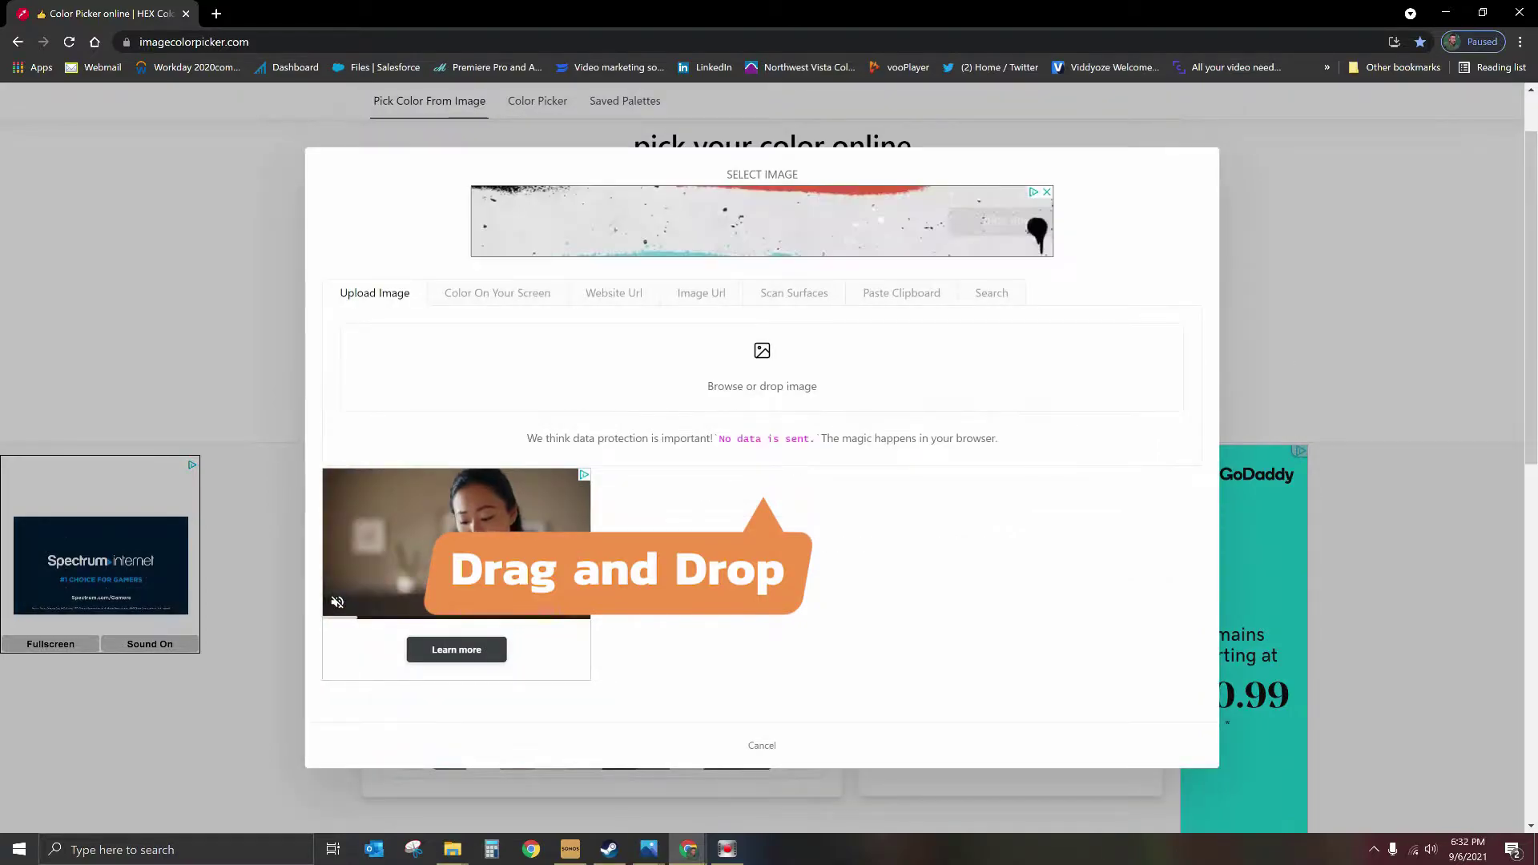
key(super+e)
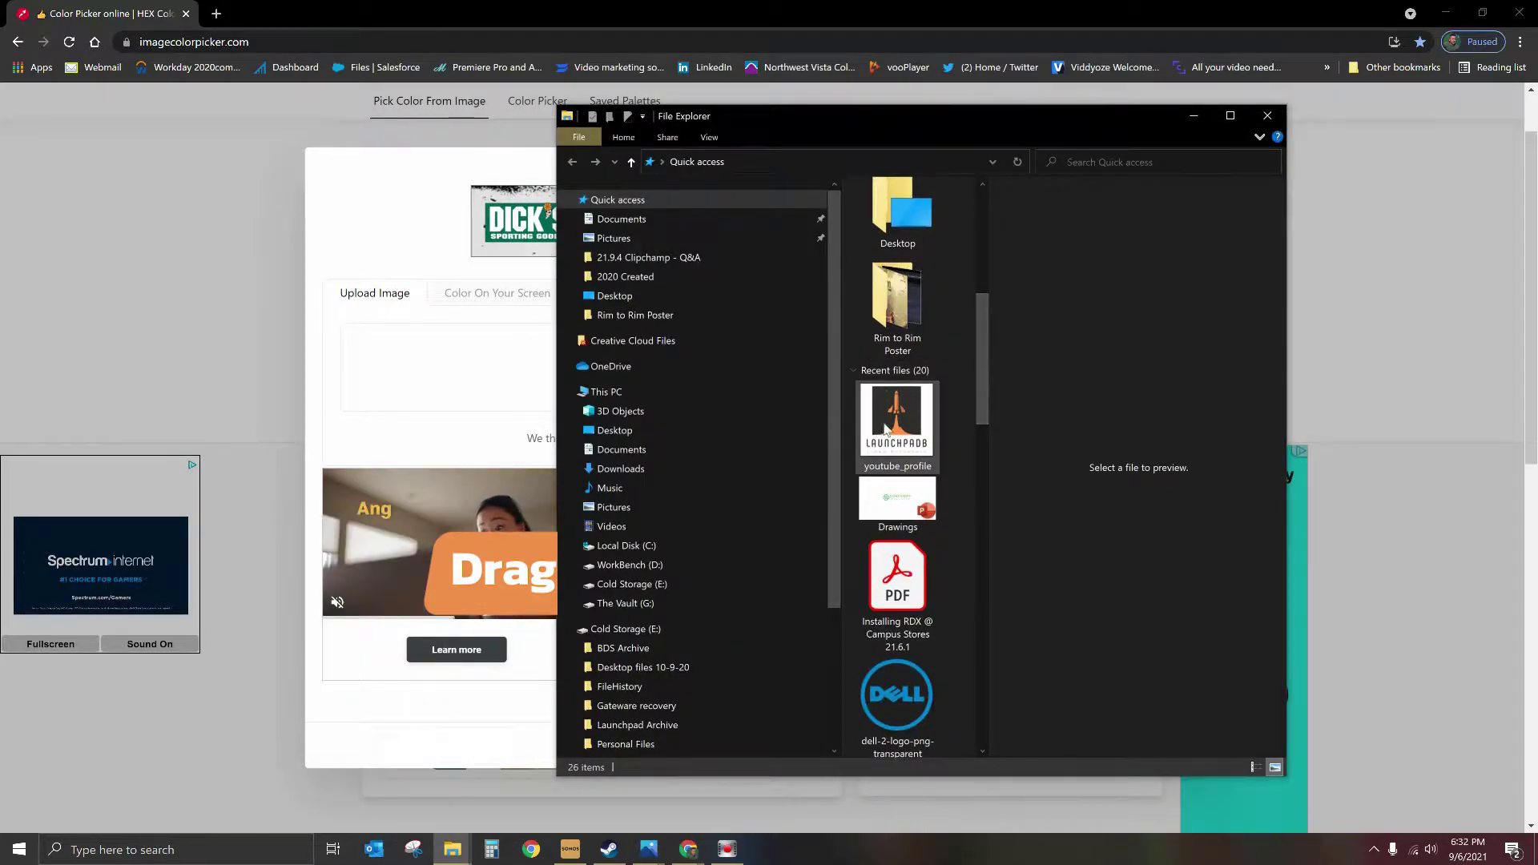
drag(897, 114, 1537, 114)
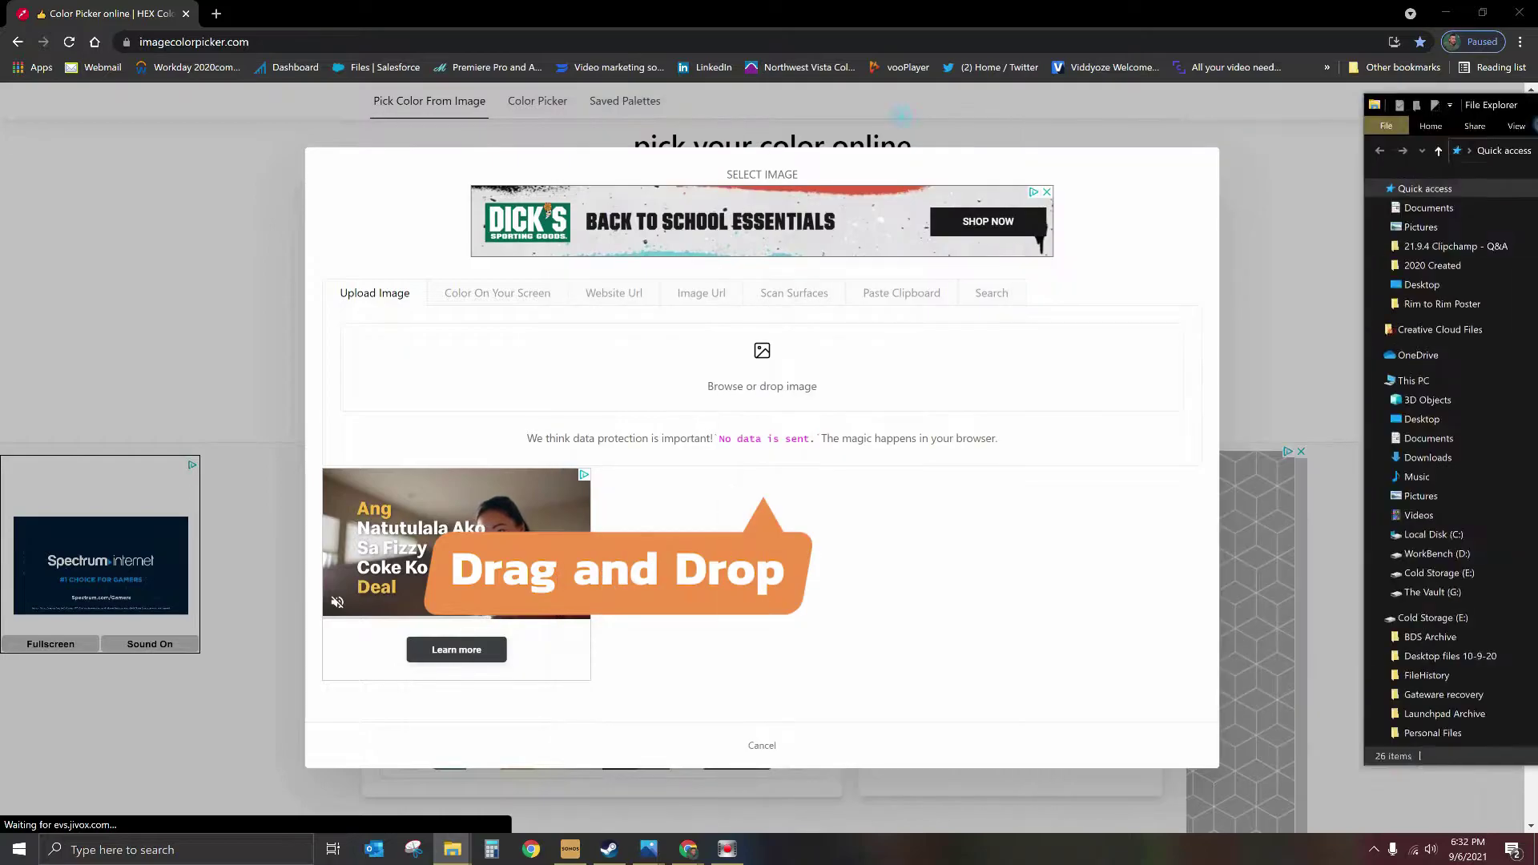
drag(1537, 385, 625, 496)
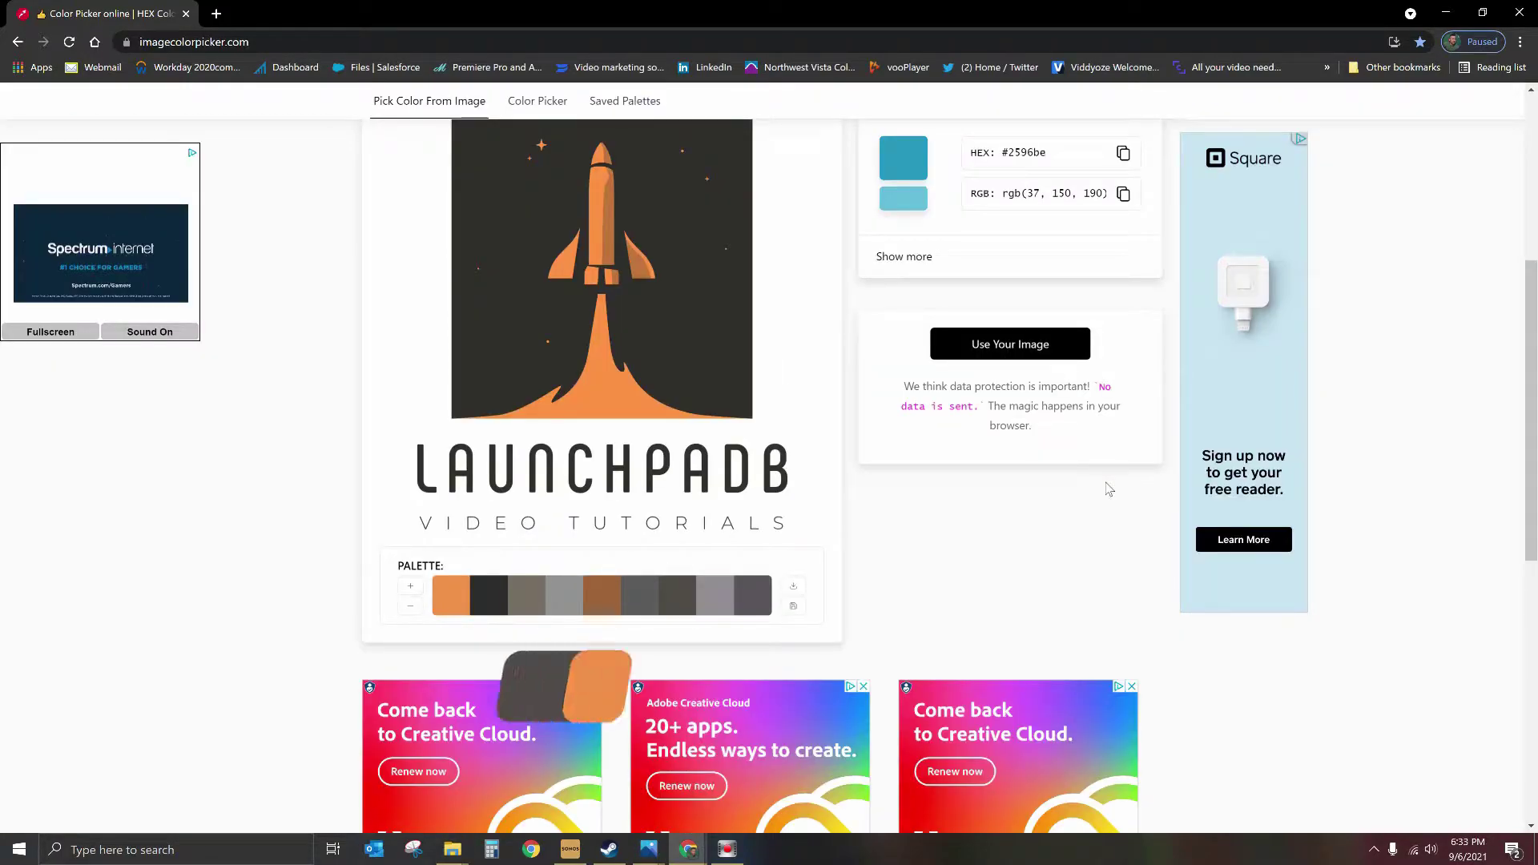
scroll(803, 530, up, 1)
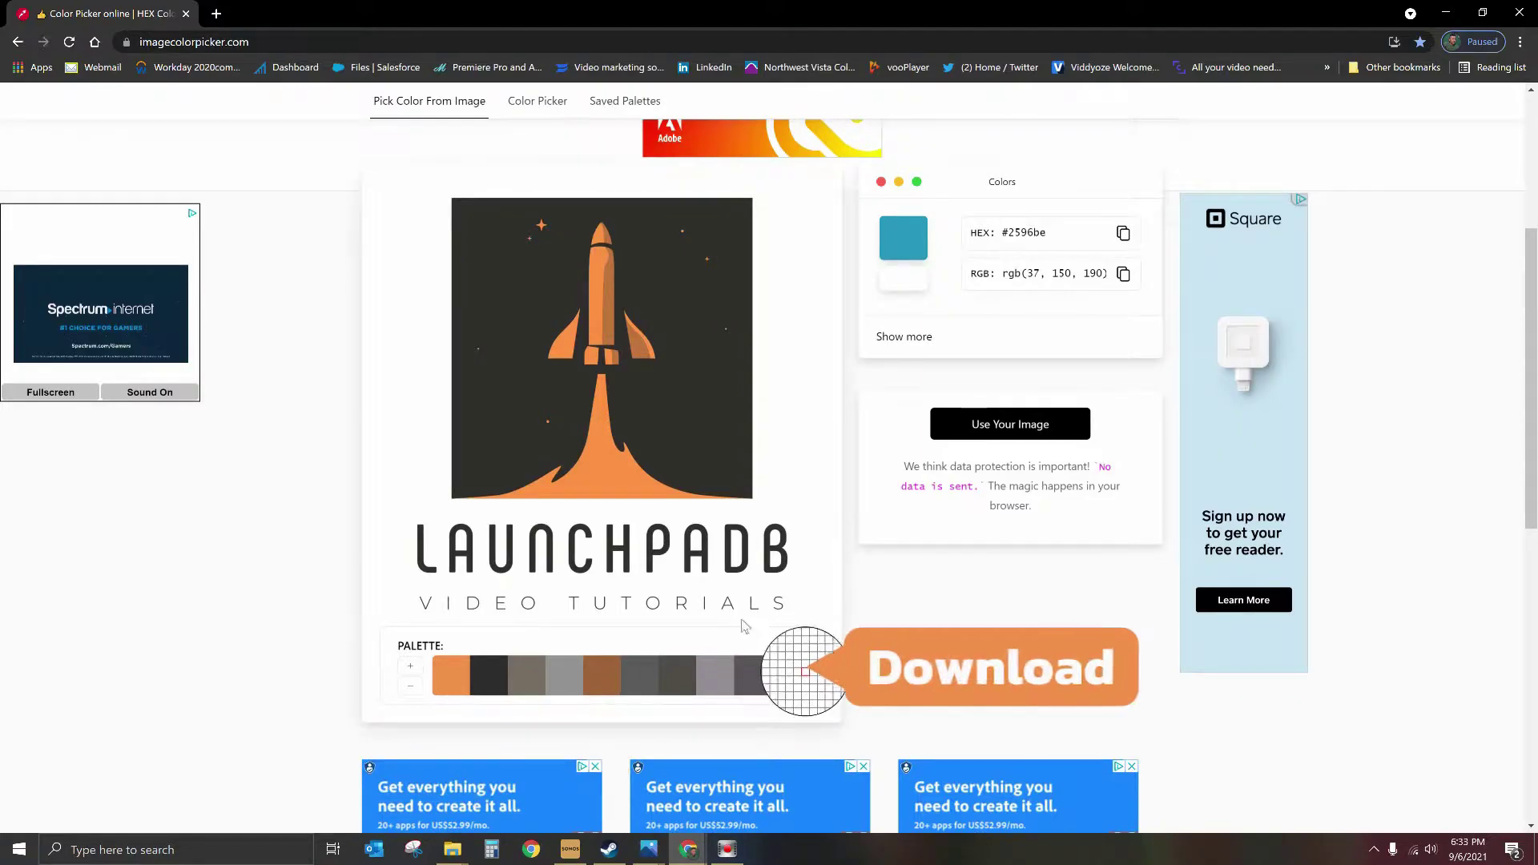
- Copy the rocket logo's palette as hex code and download it as Palette (1).txt
click(793, 668)
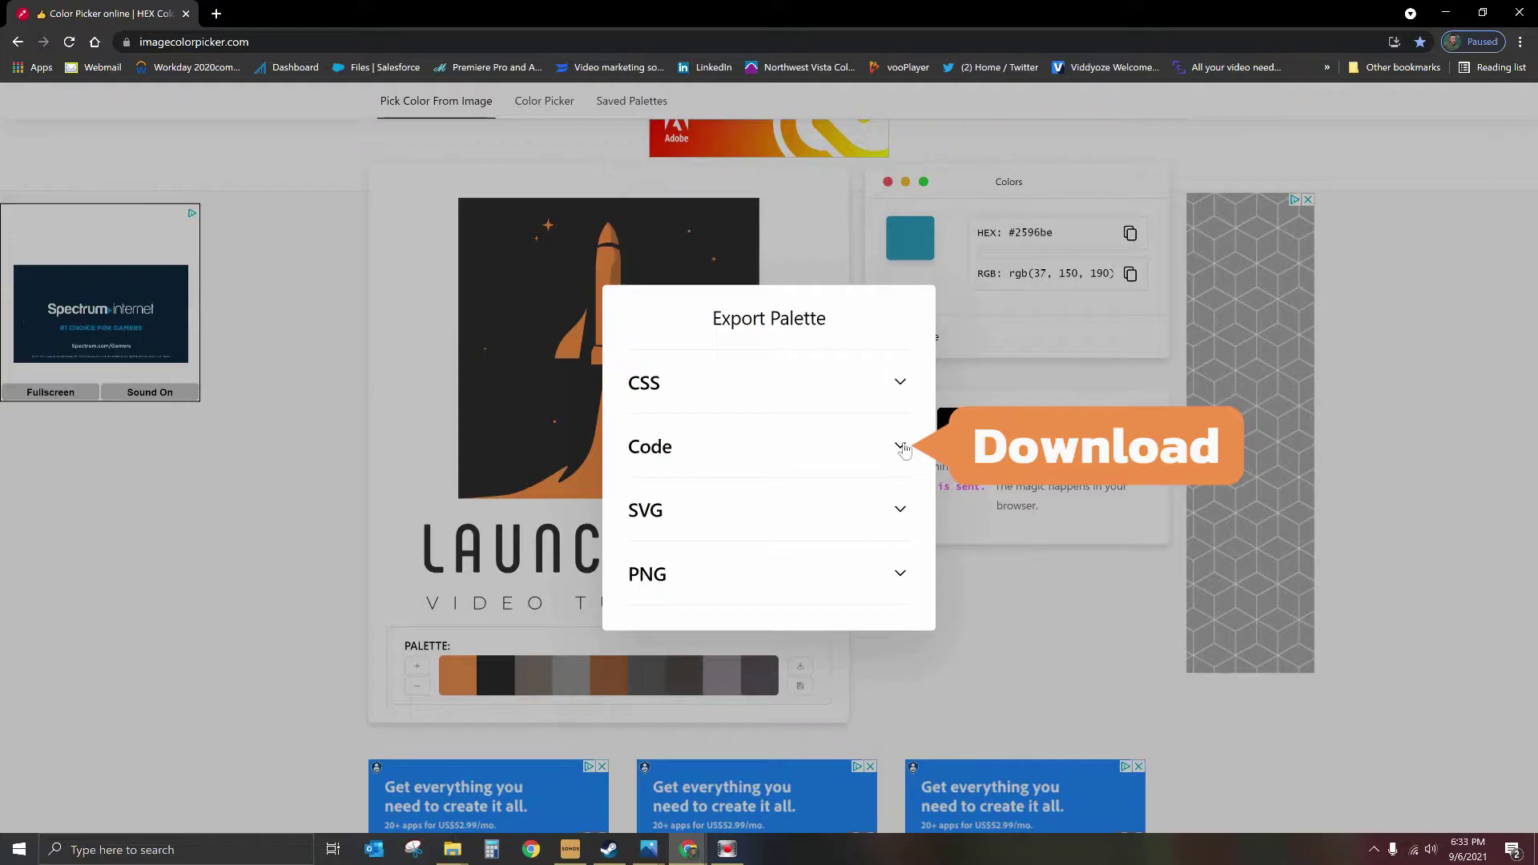
click(900, 447)
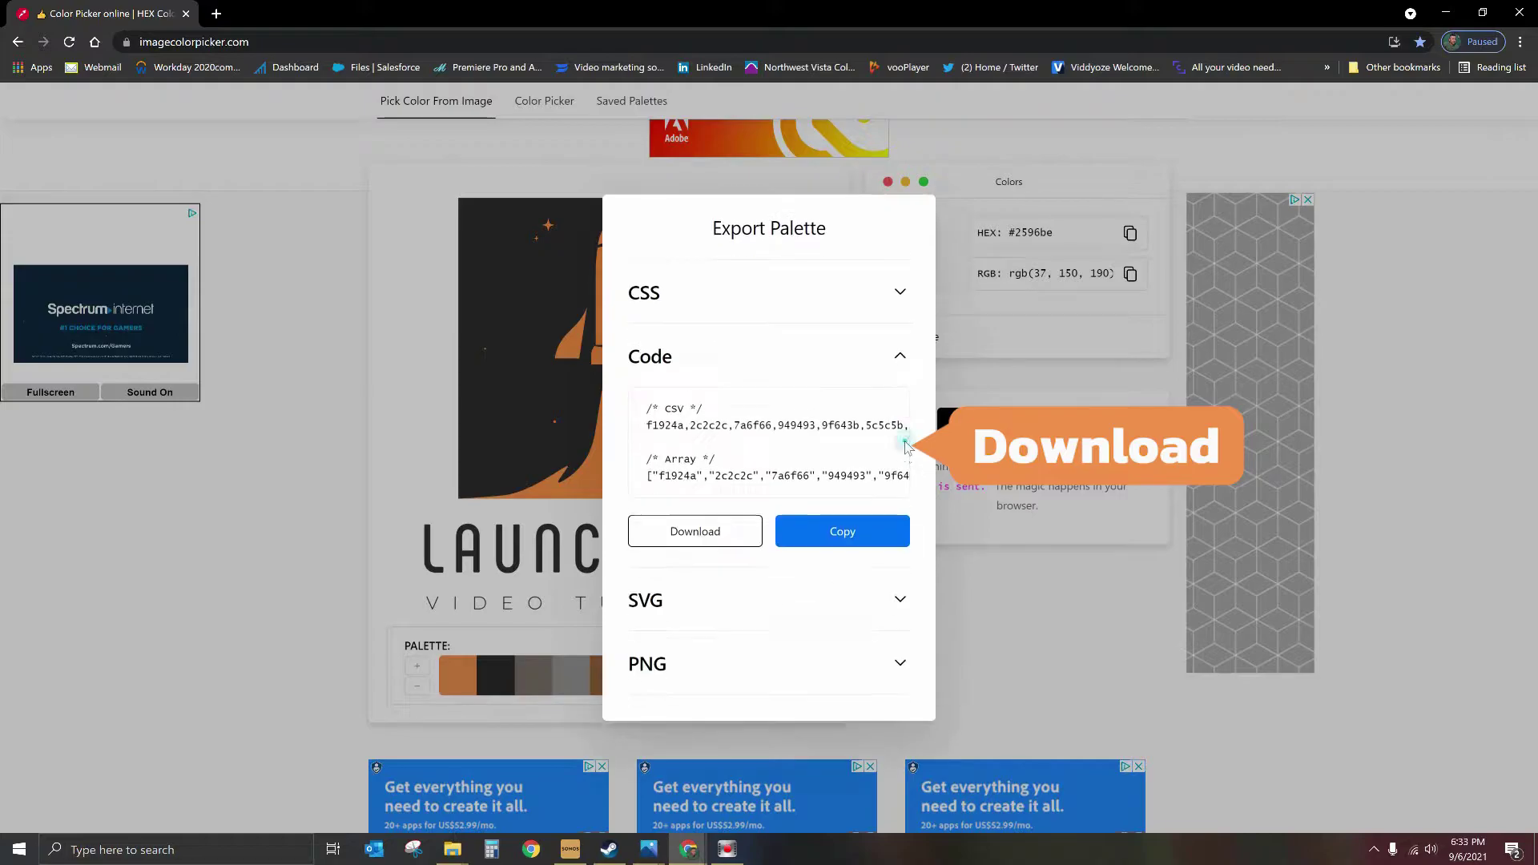
click(828, 518)
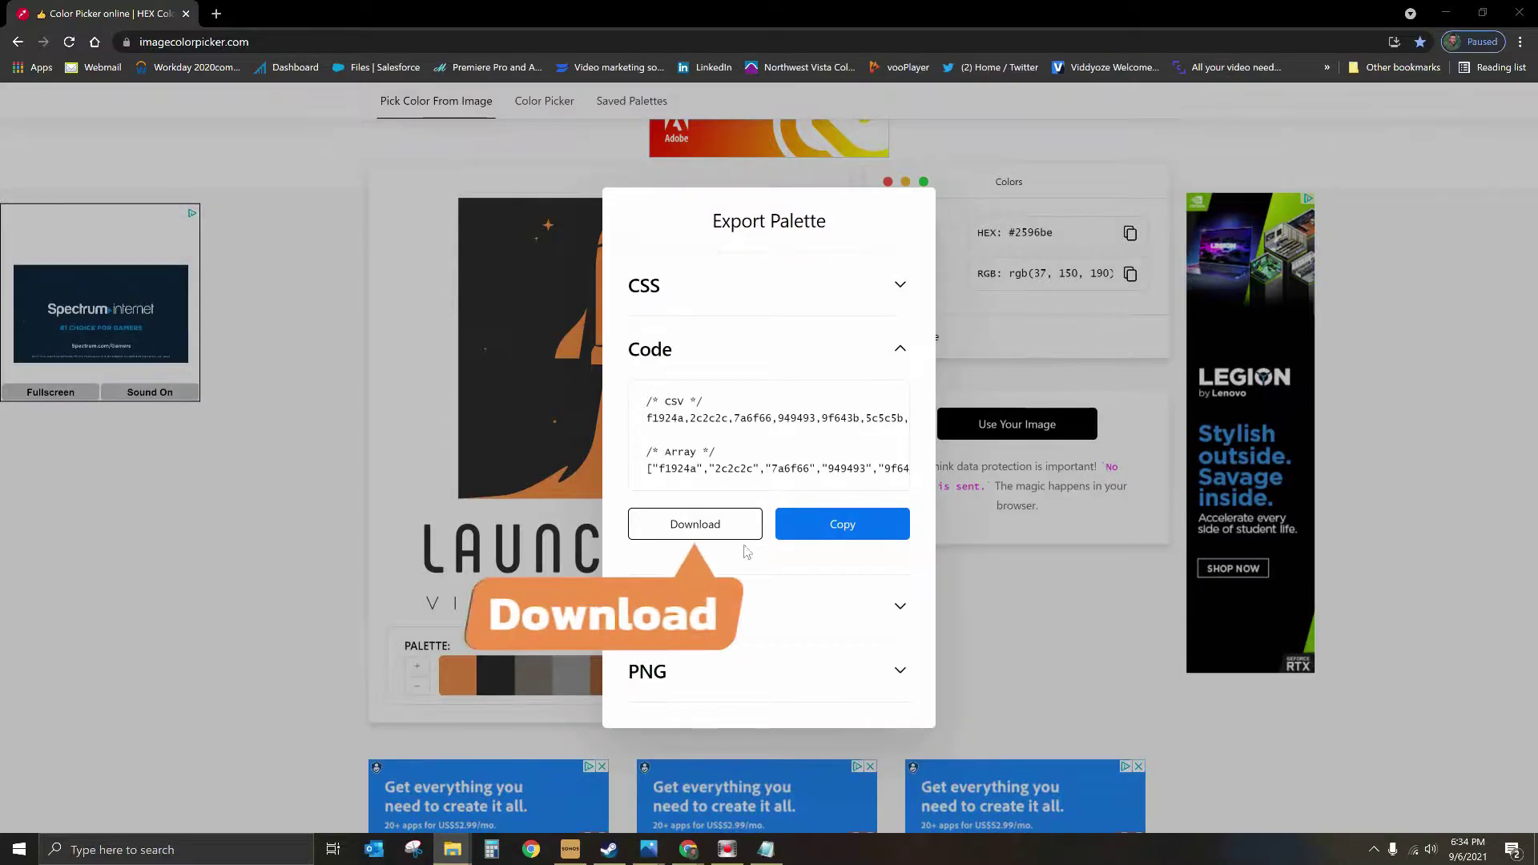
click(705, 502)
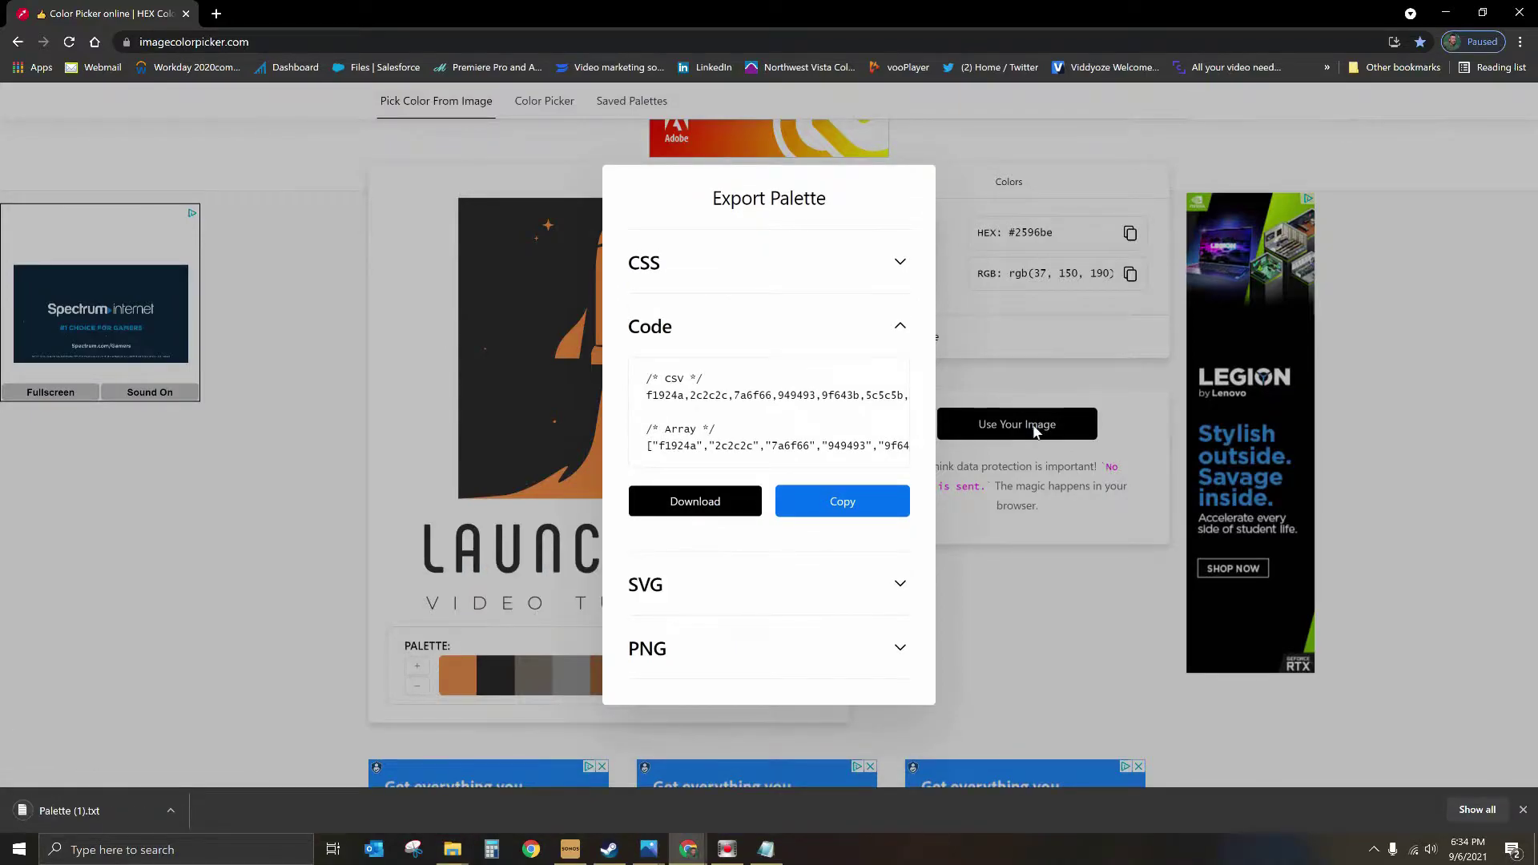
click(1025, 433)
click(1012, 430)
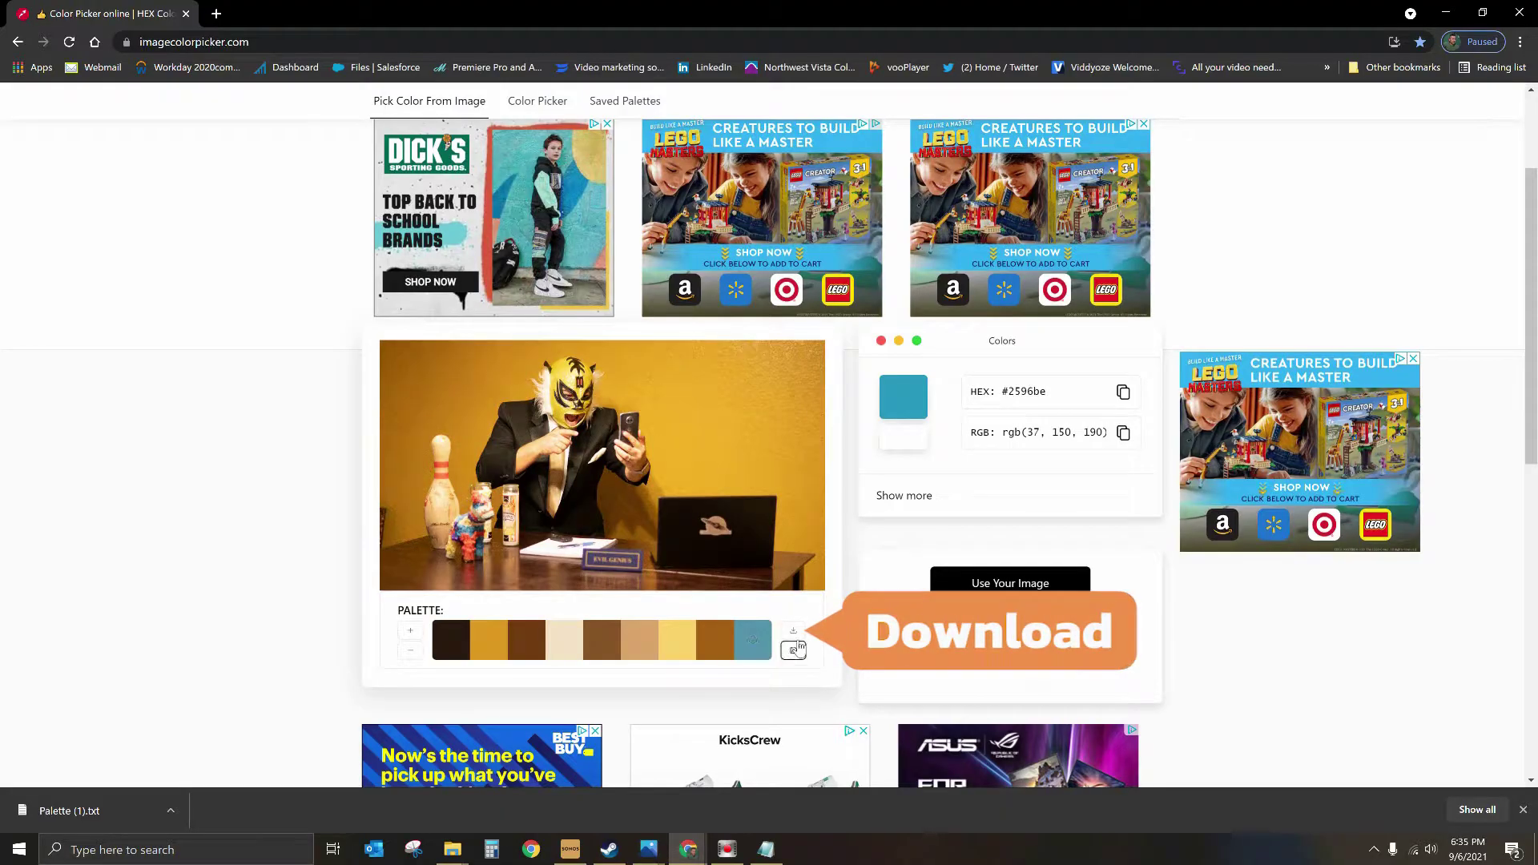
- Open the Export Palette options for the masked-man photo's colour palette
click(792, 635)
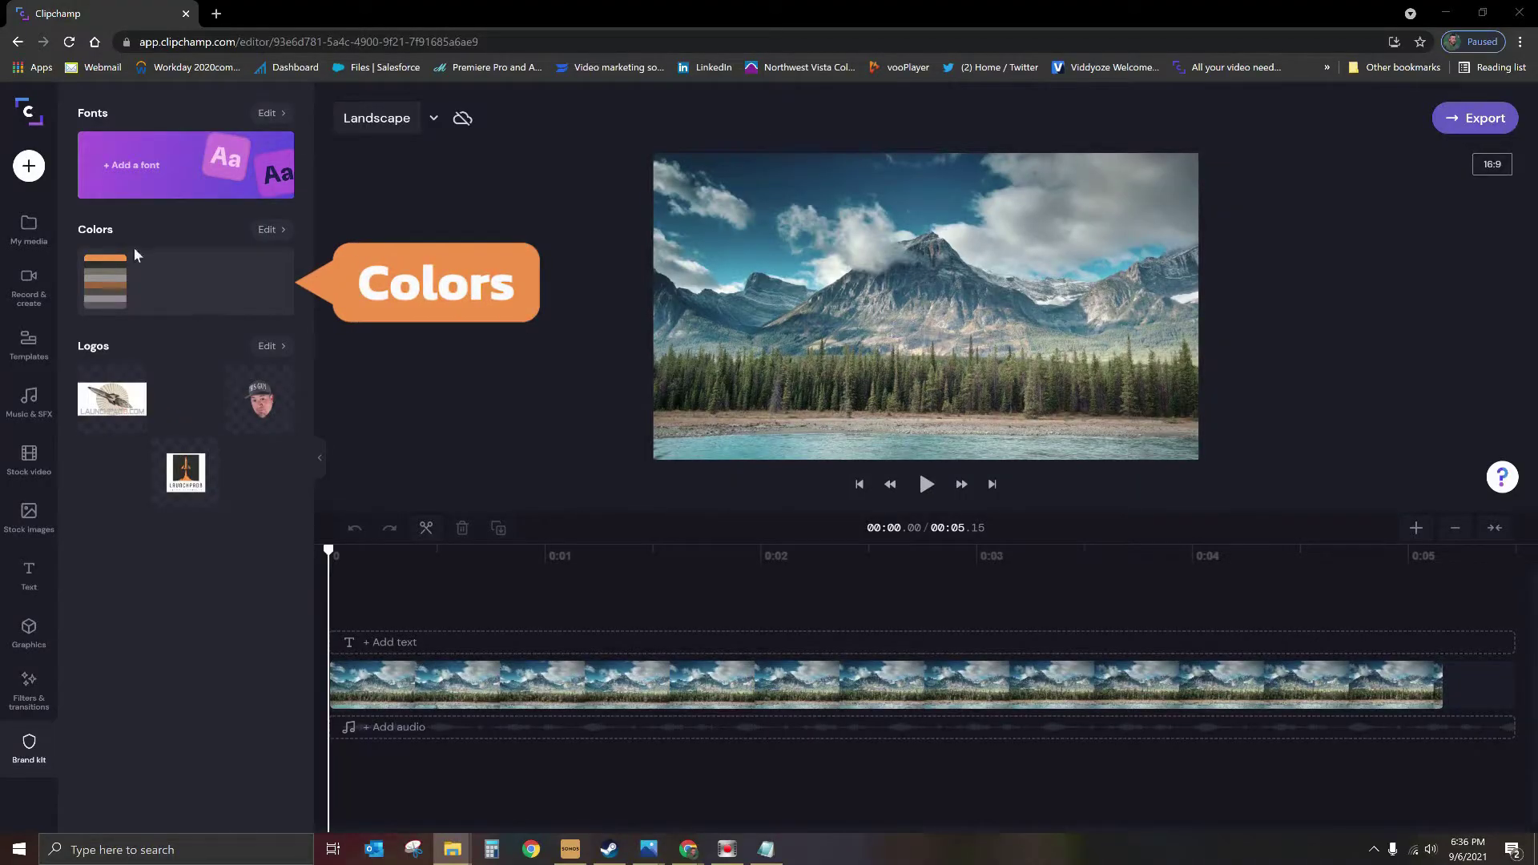
- Open Brand kit Colors and add a new empty Palette 2 below Palette 1
click(205, 277)
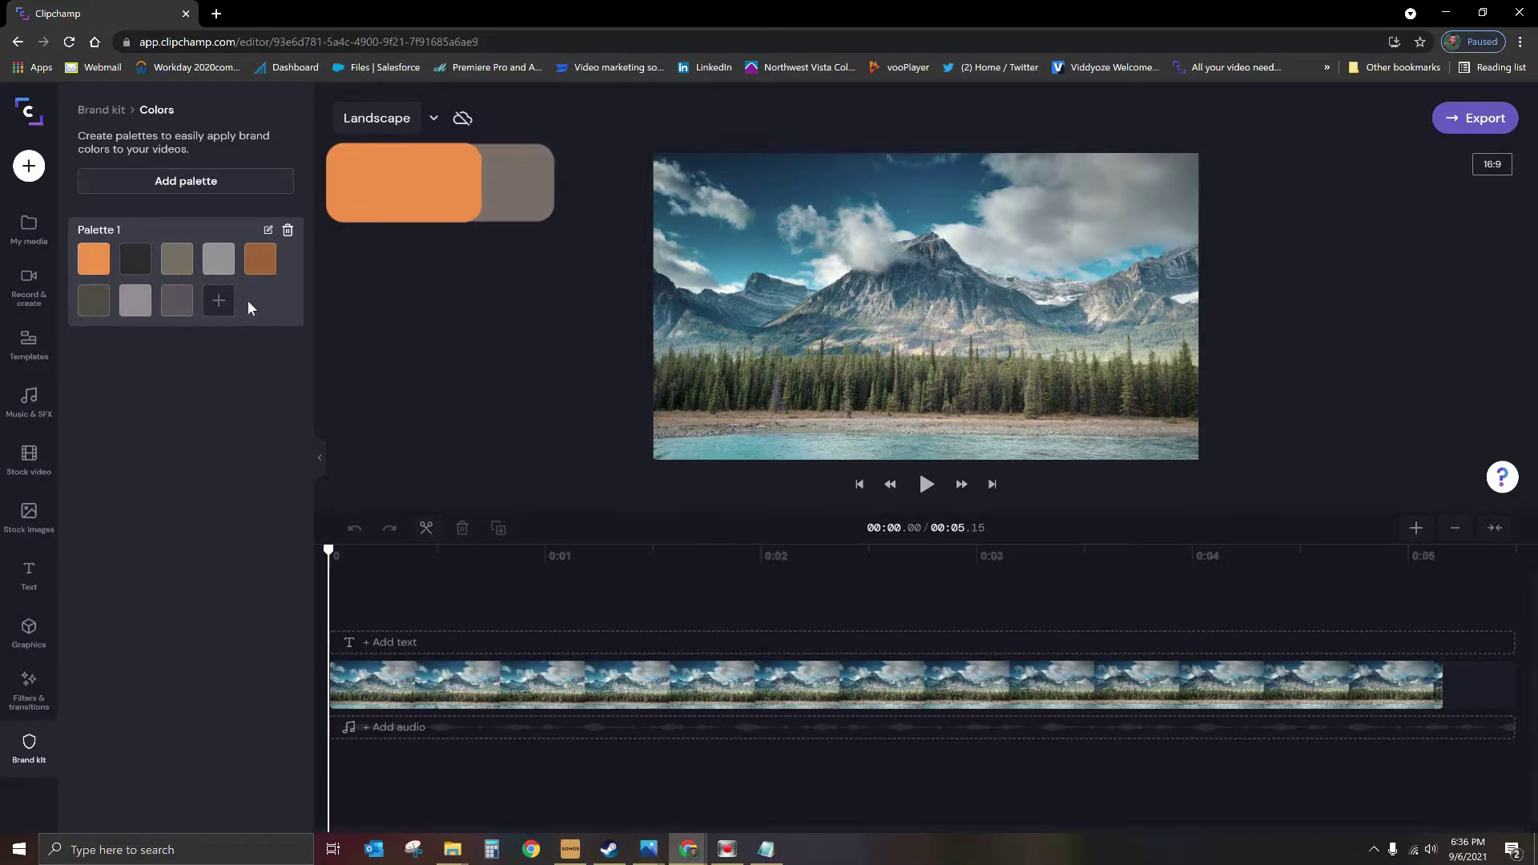
click(223, 182)
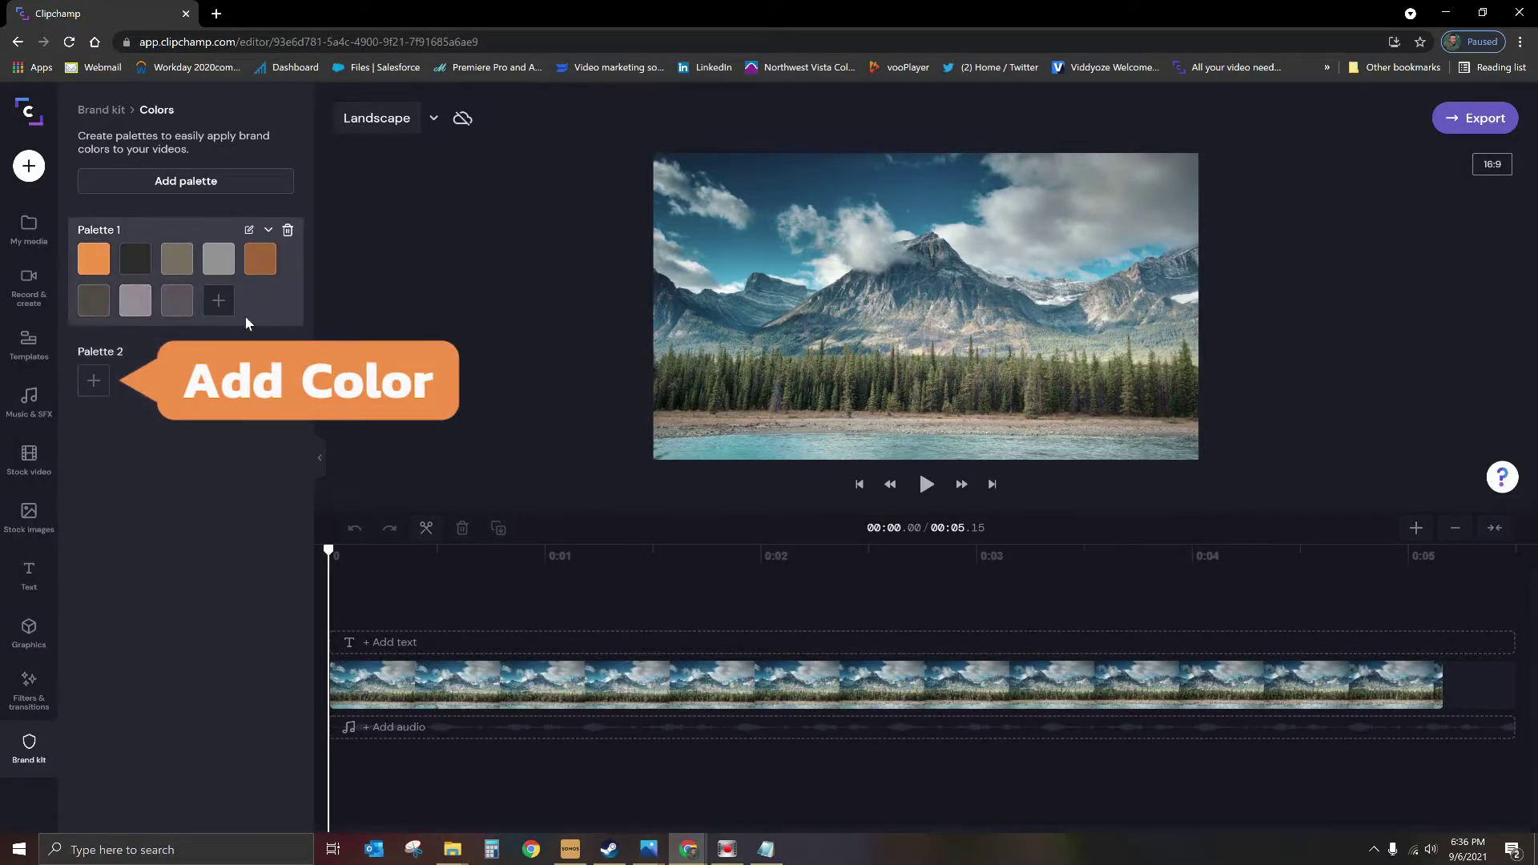
- Add swatches #2A1A0F and #DC9722 to Palette 2, pasted from the saved palette text file
click(93, 384)
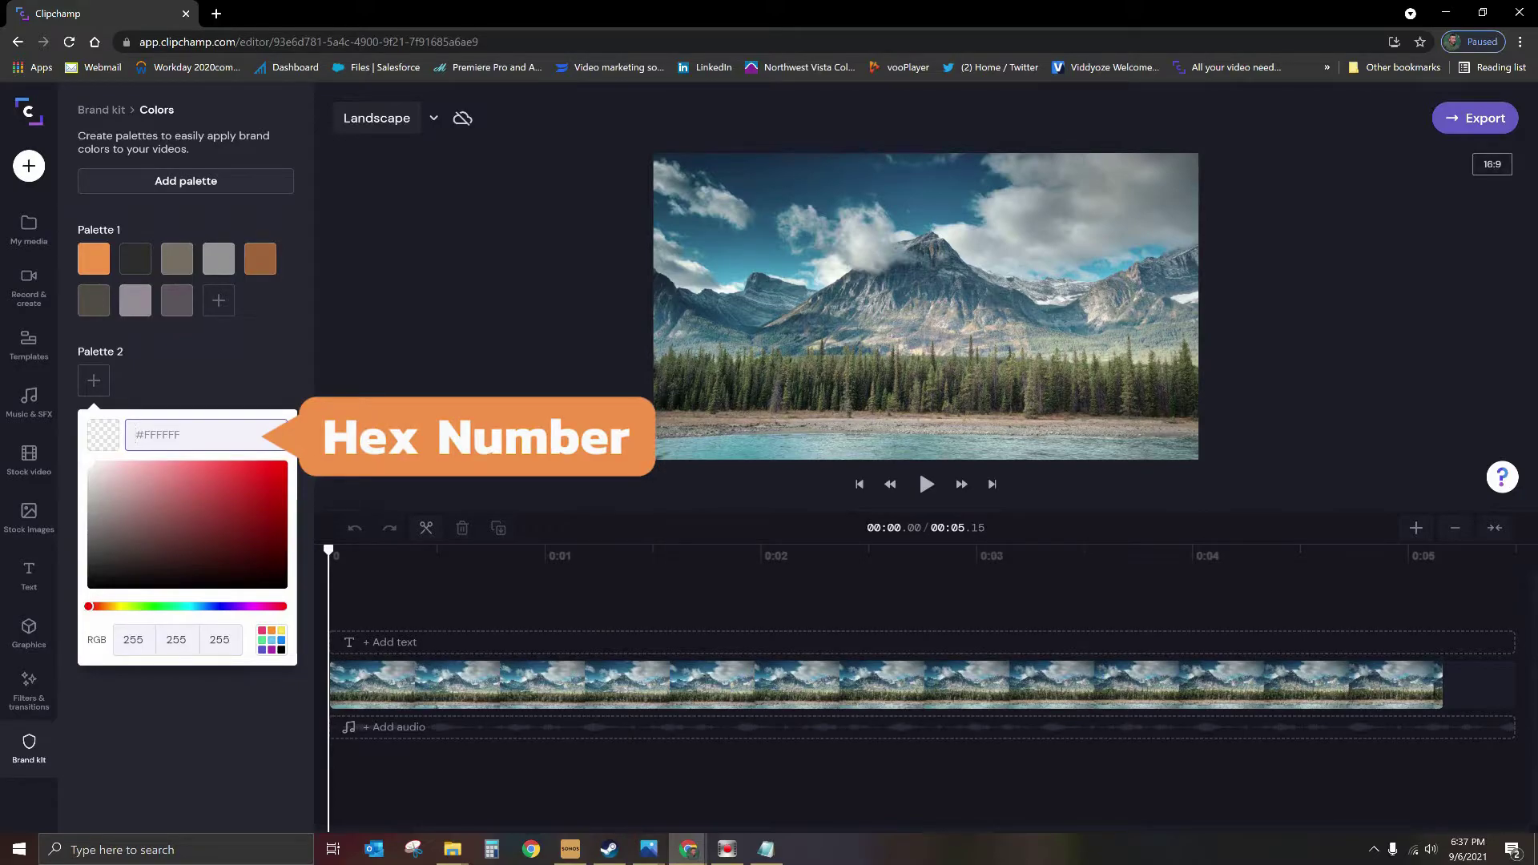
key(alt+Tab)
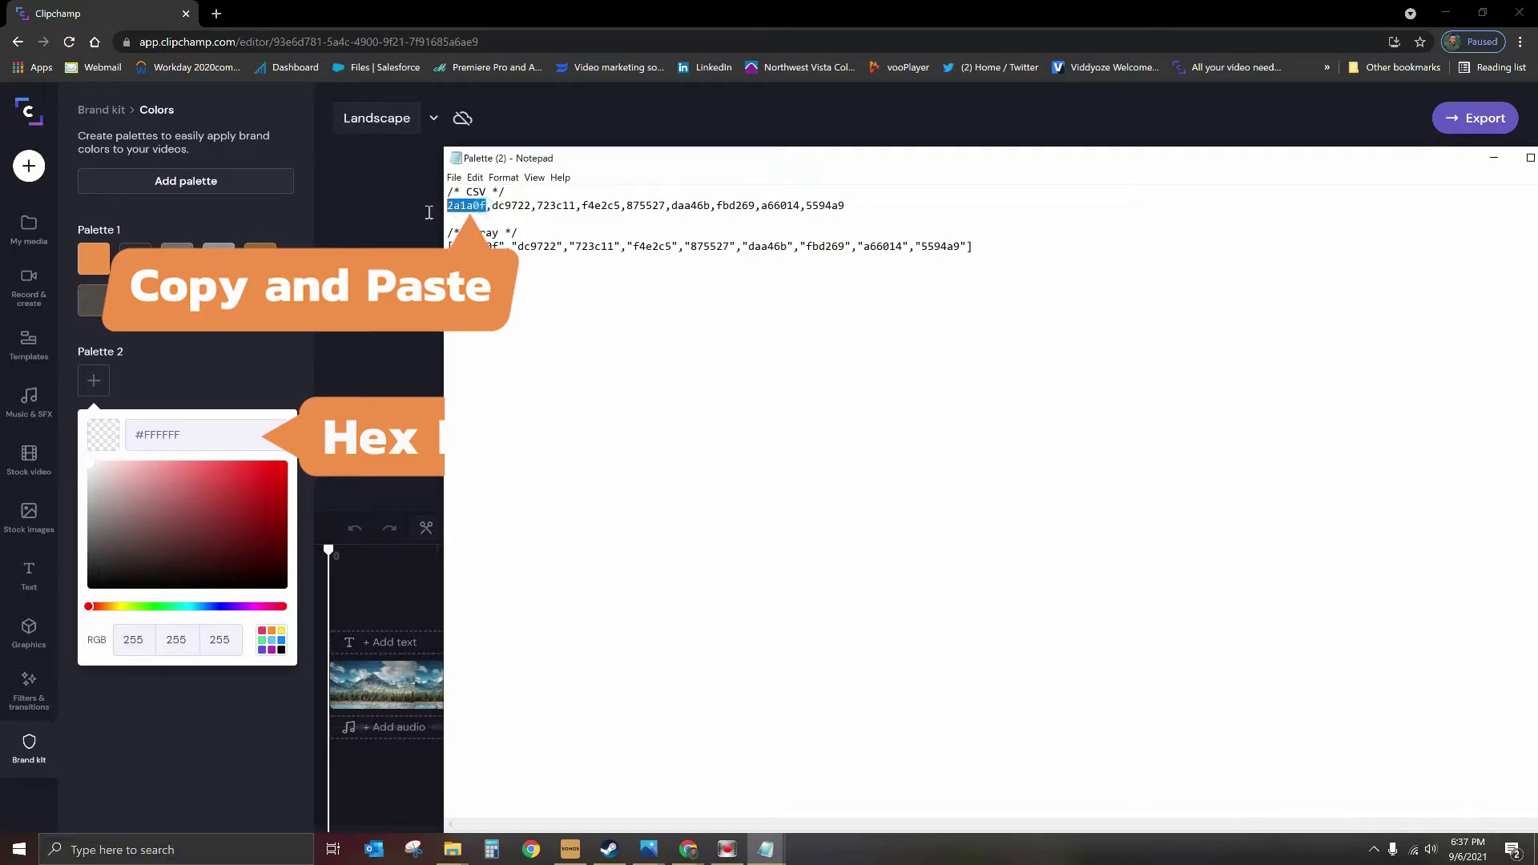
click(204, 423)
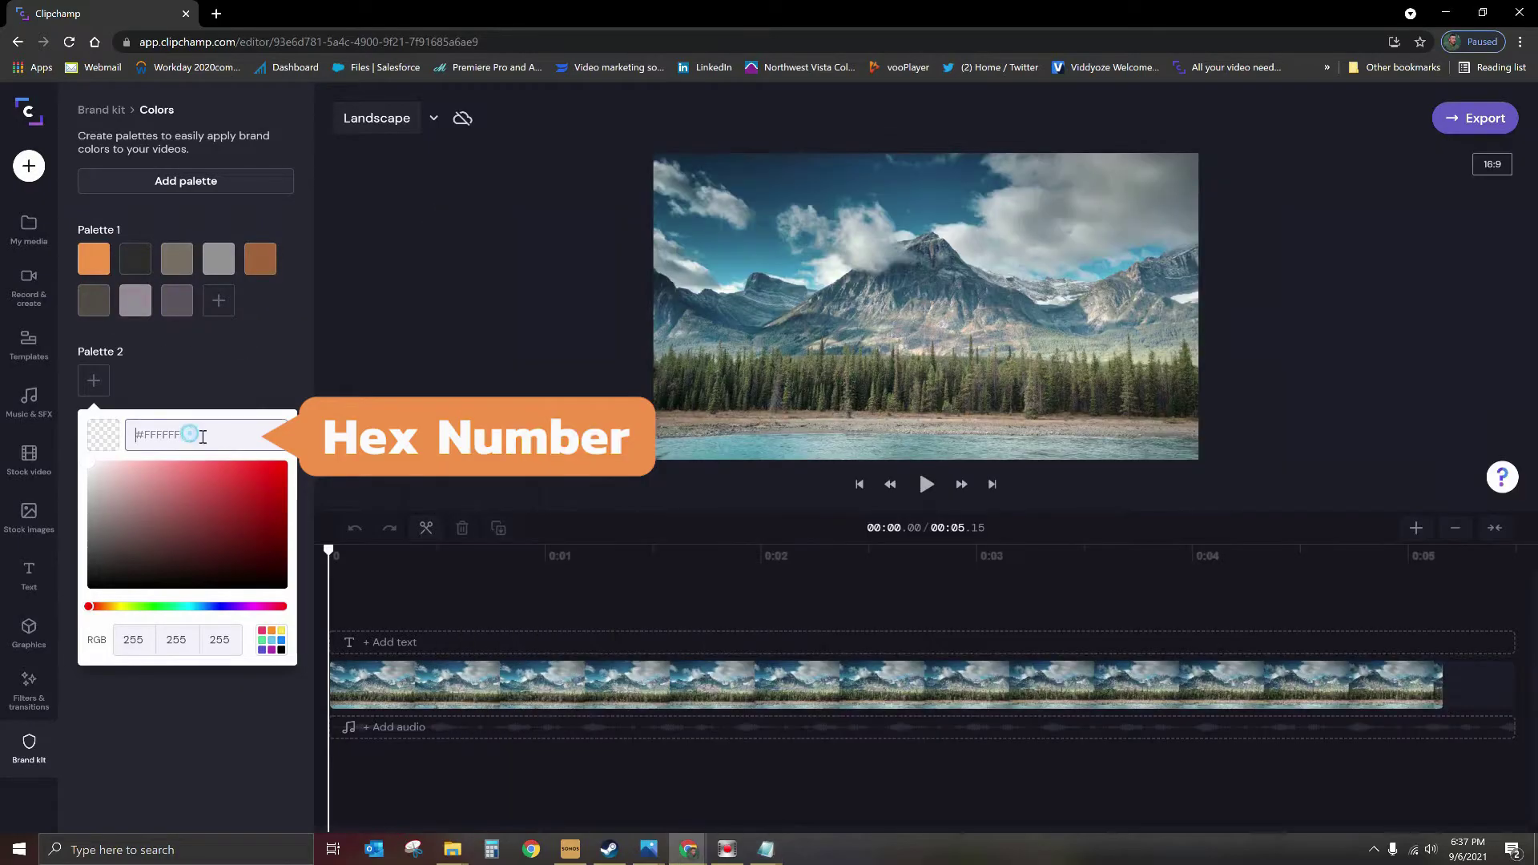
text(2a1a0f)
click(156, 384)
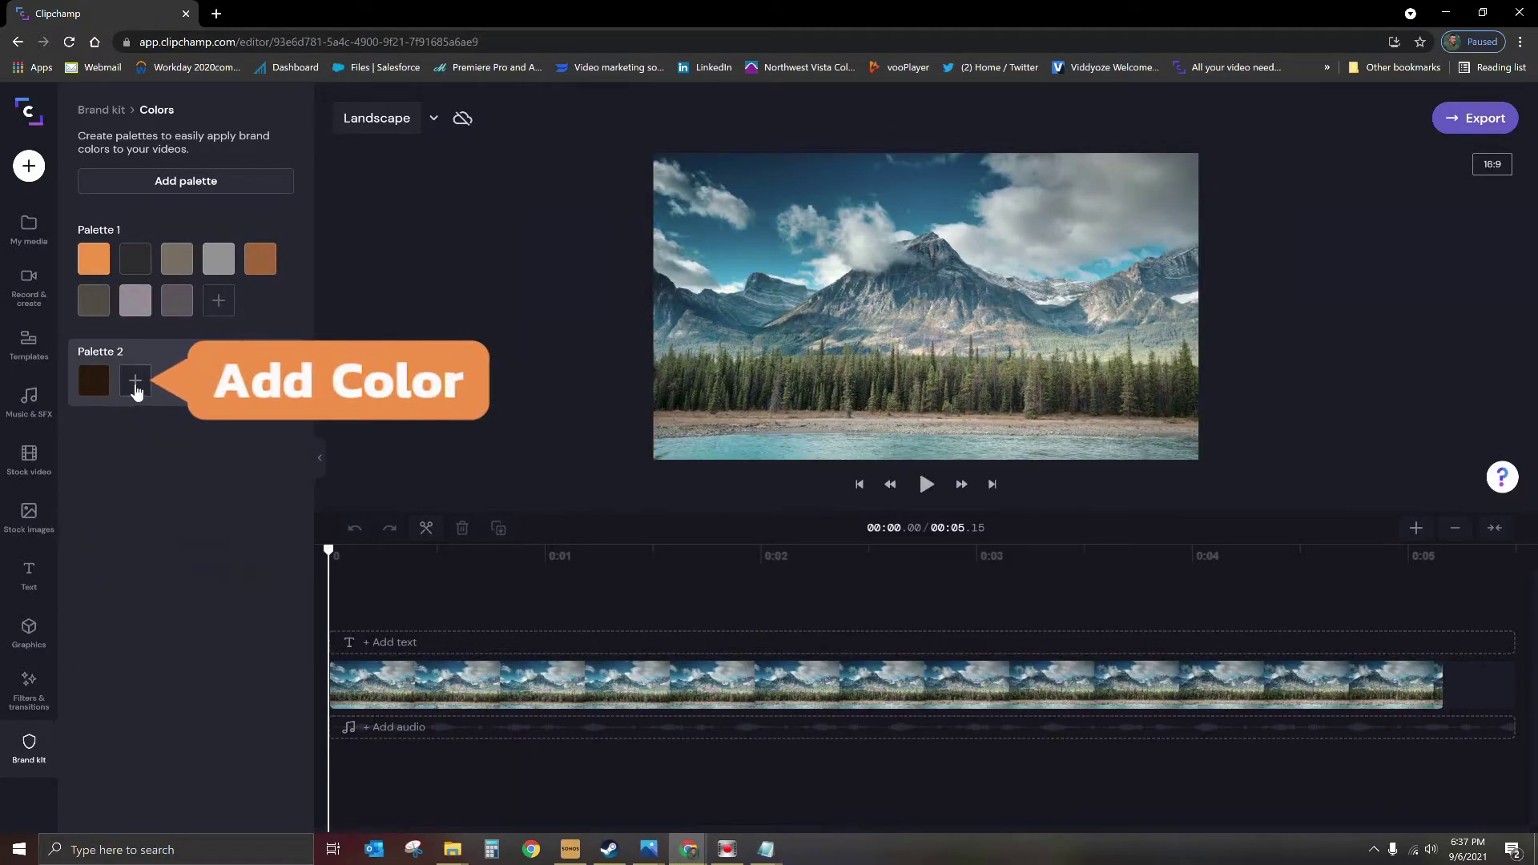
click(135, 382)
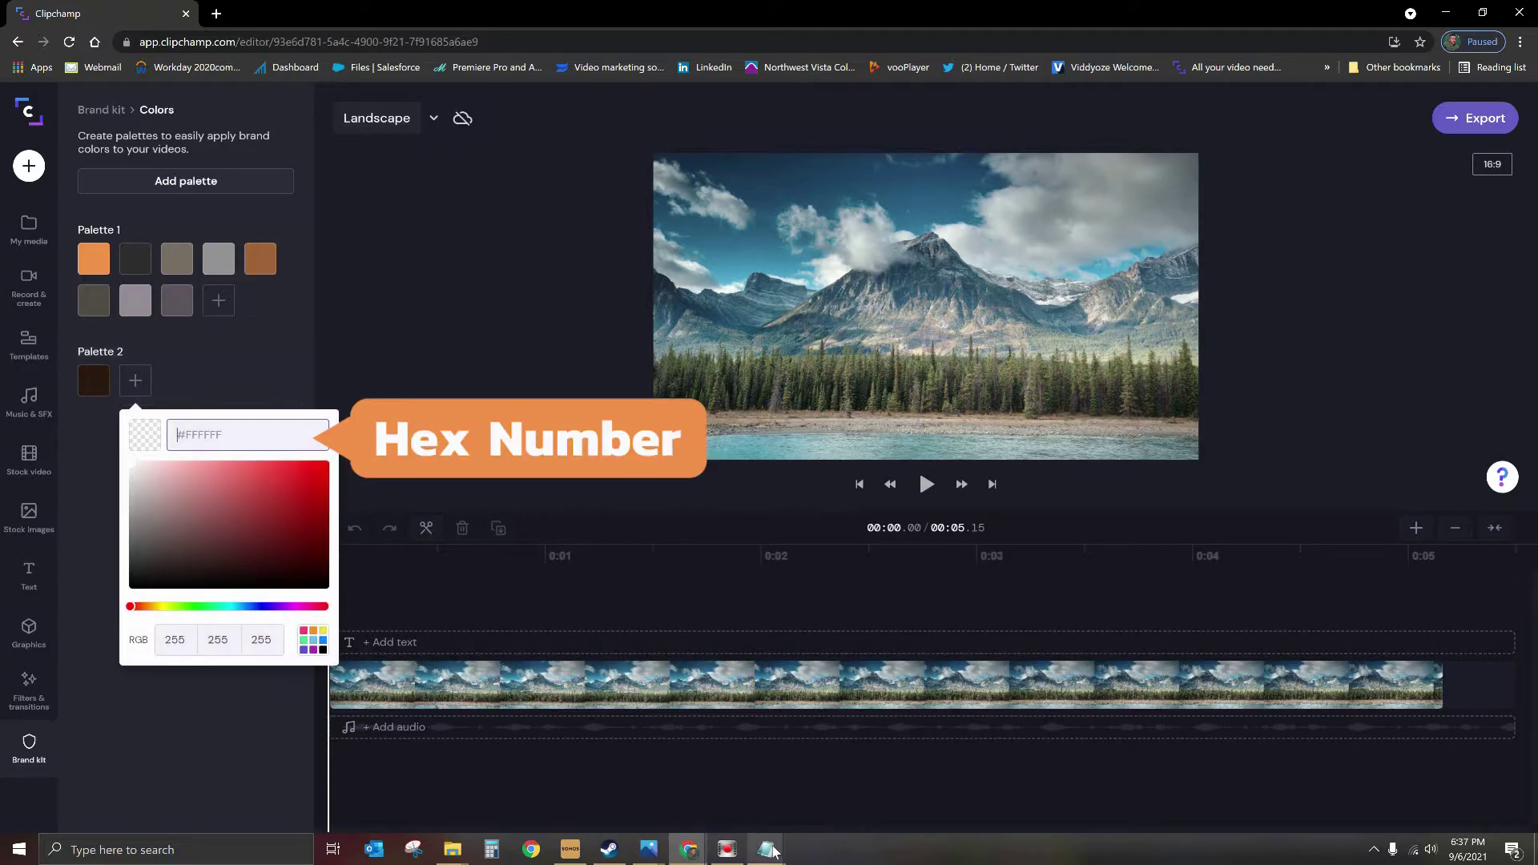
click(847, 782)
double_click(496, 206)
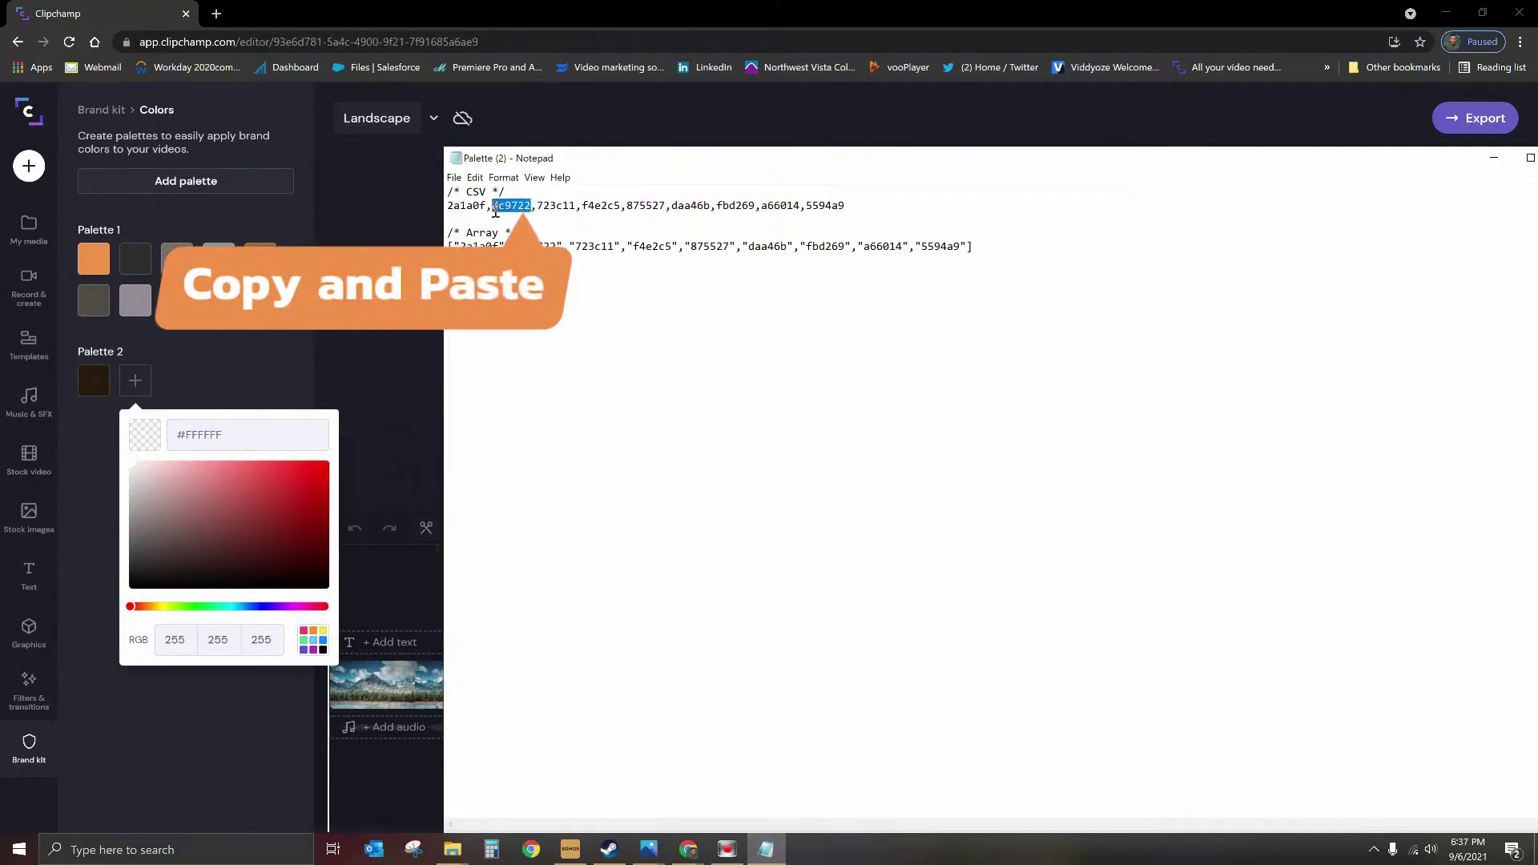
key(ctrl+c)
click(299, 434)
key(ctrl+v)
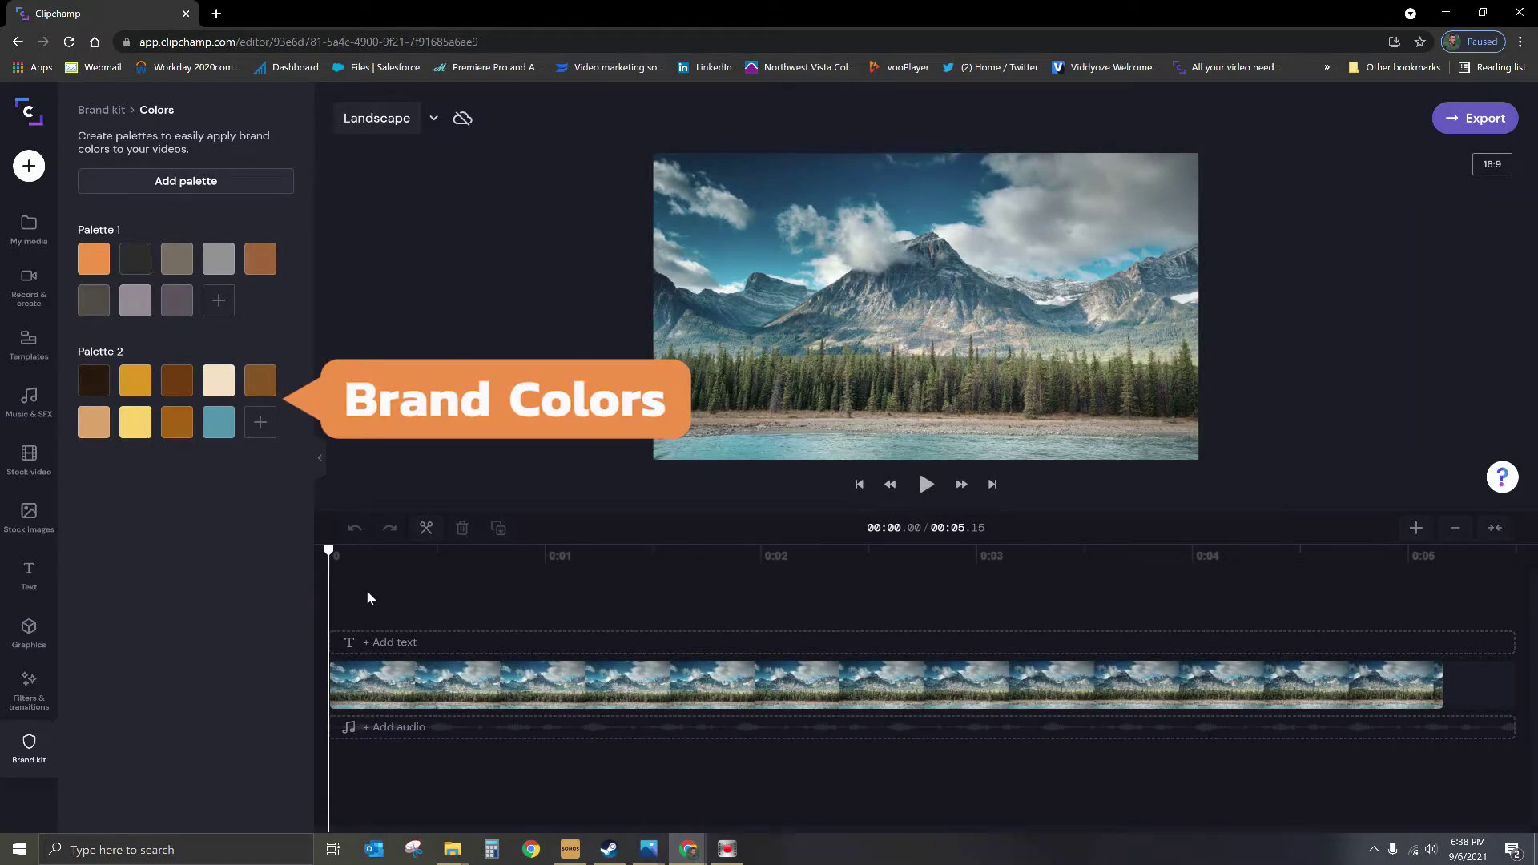
- Rename Palette 2 to 'Lucha' and go back to the Brand kit overview
mouse_move(208, 356)
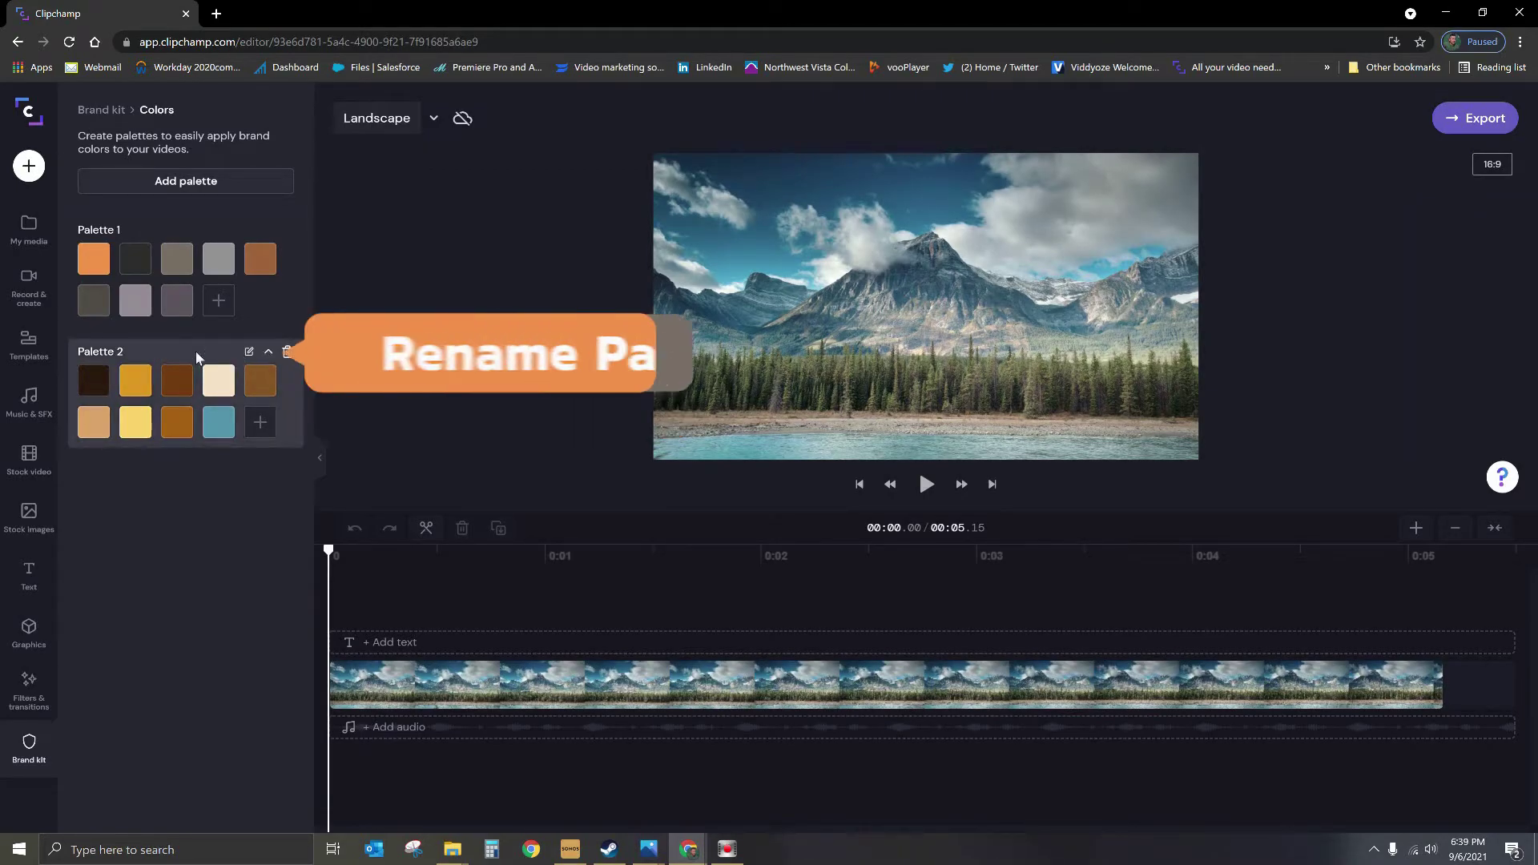
click(249, 354)
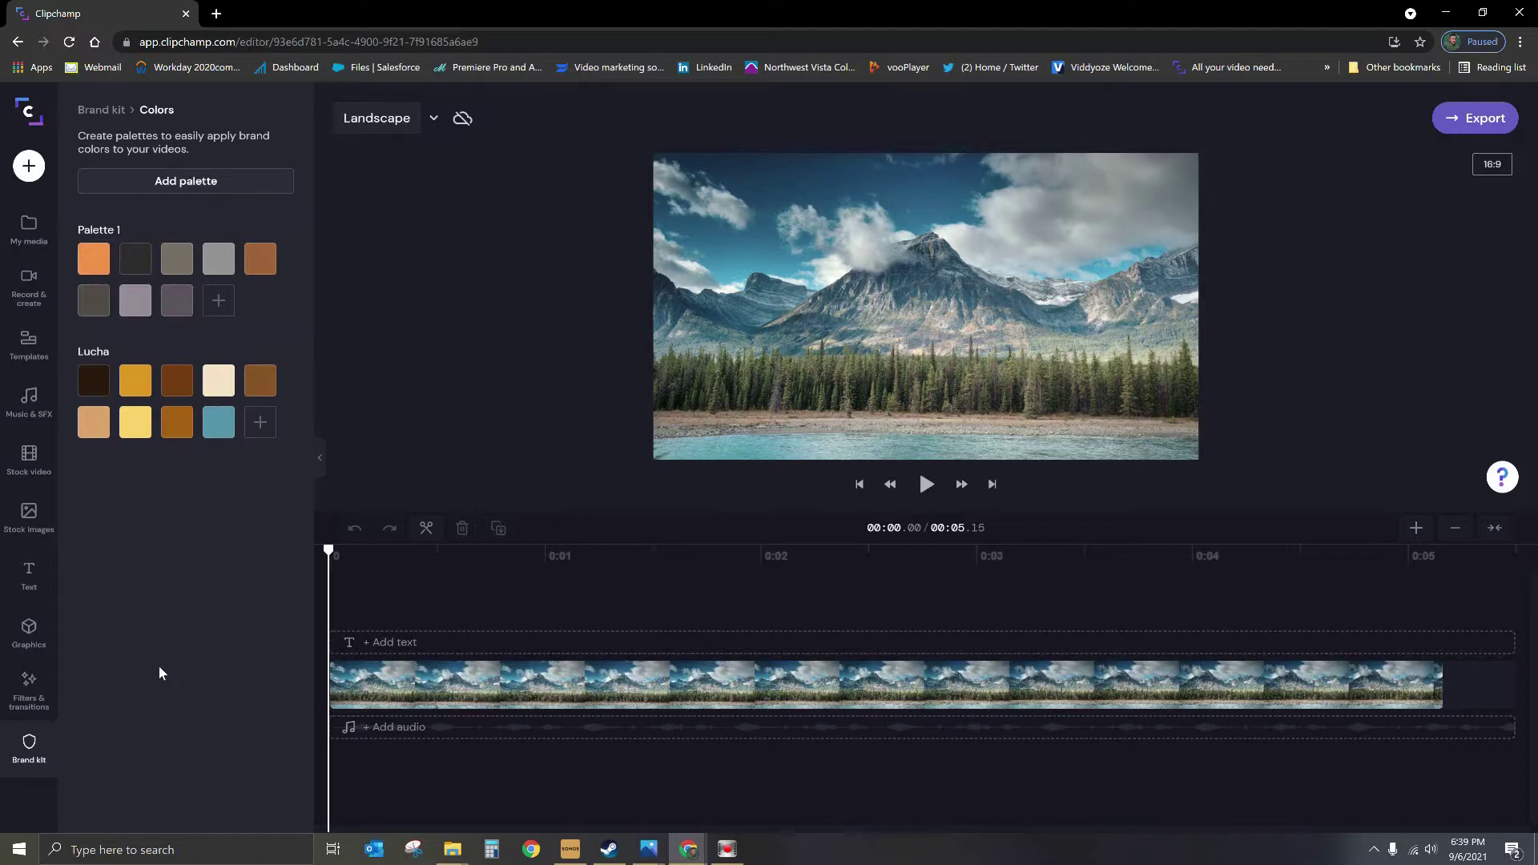
click(35, 750)
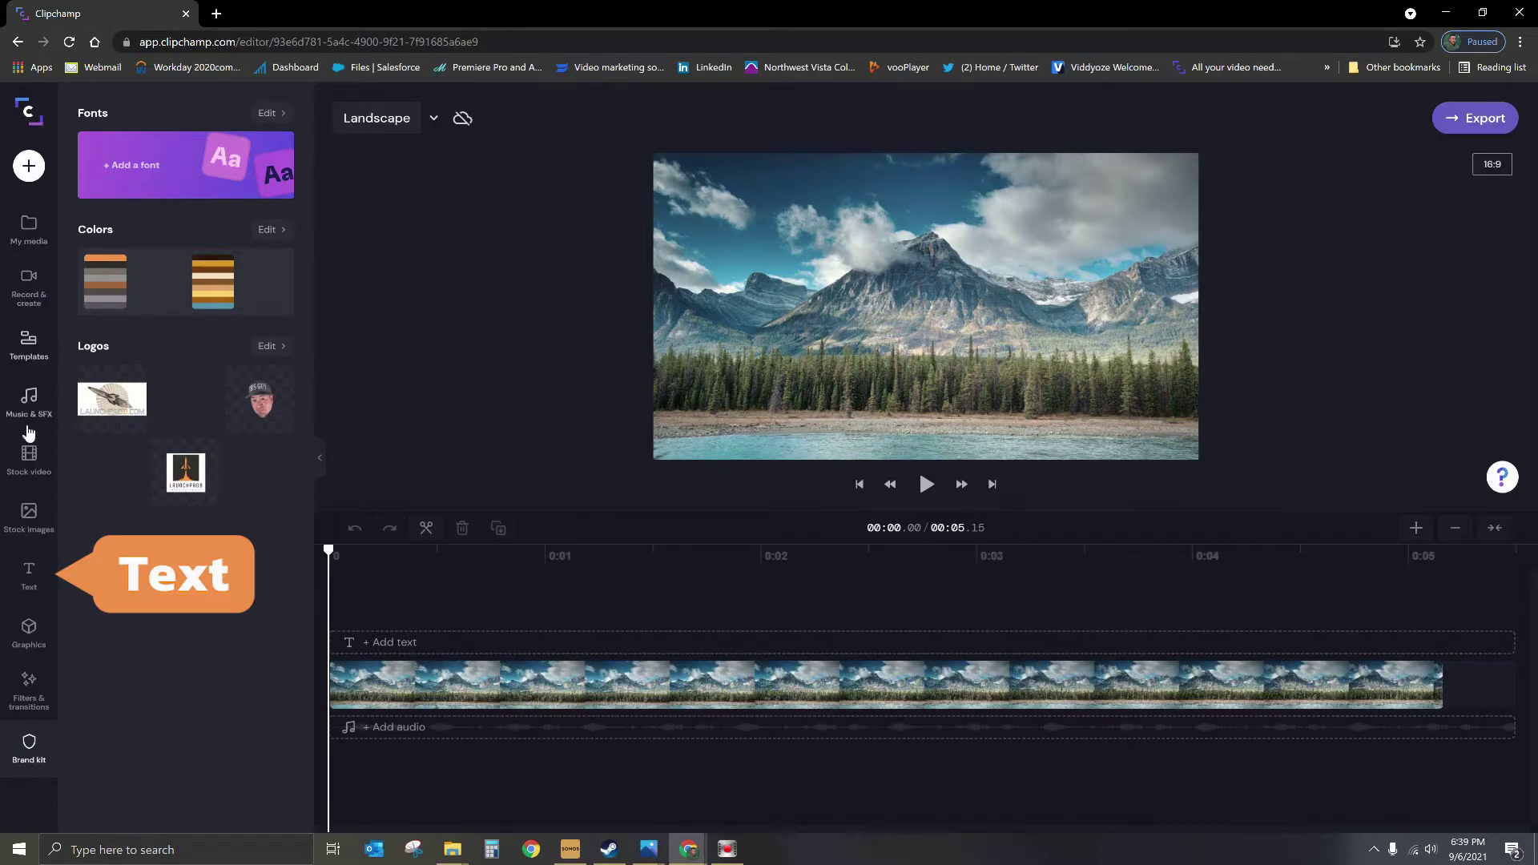
- Place the Push Through text template on the timeline above the mountain clip, previewing at 0:00.59
click(27, 584)
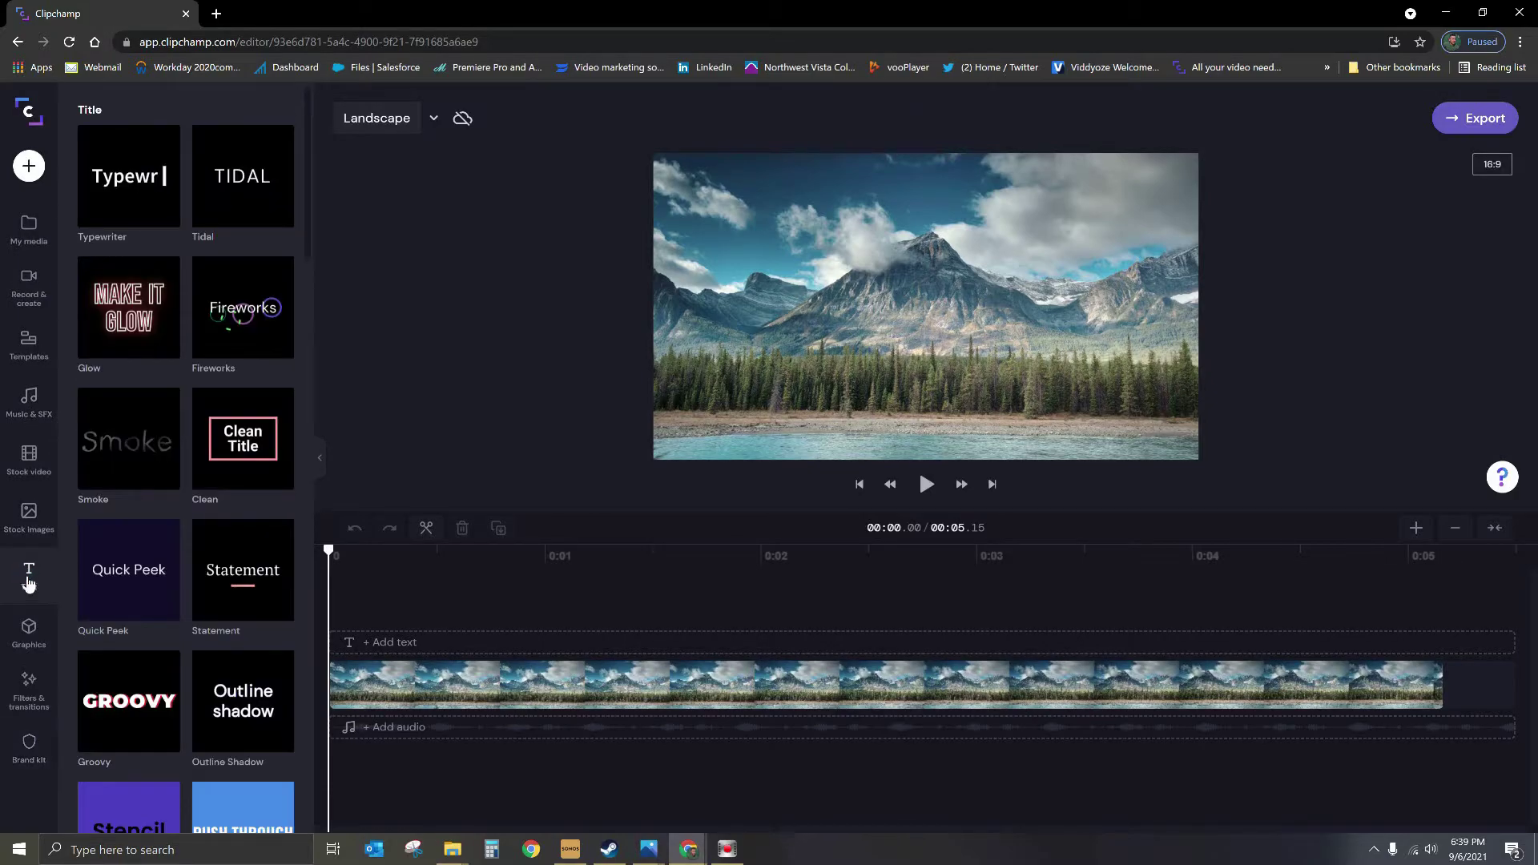
scroll(223, 515, down, 1)
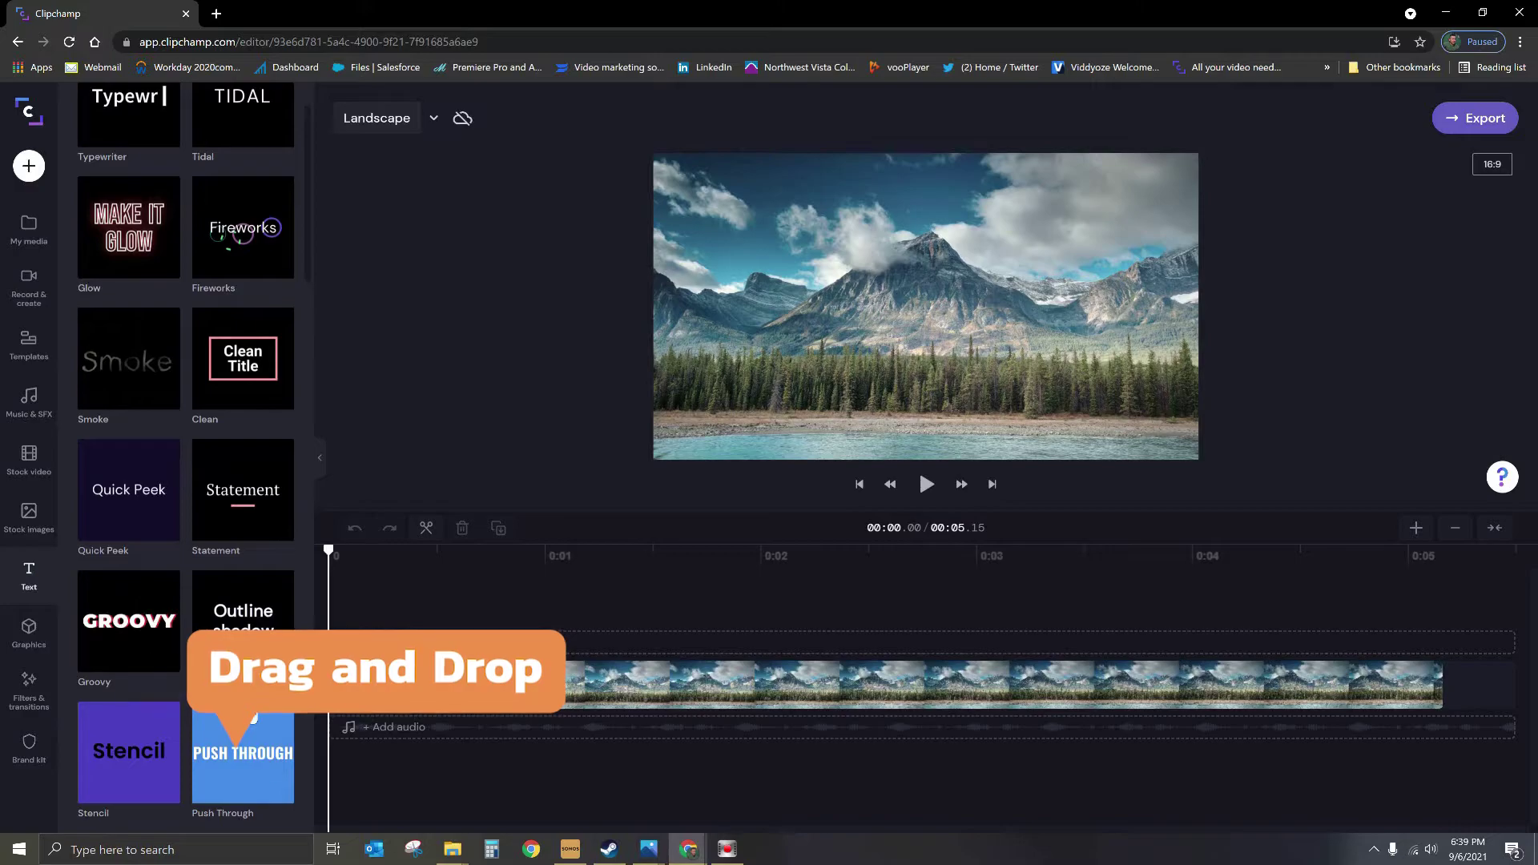
drag(242, 752, 497, 617)
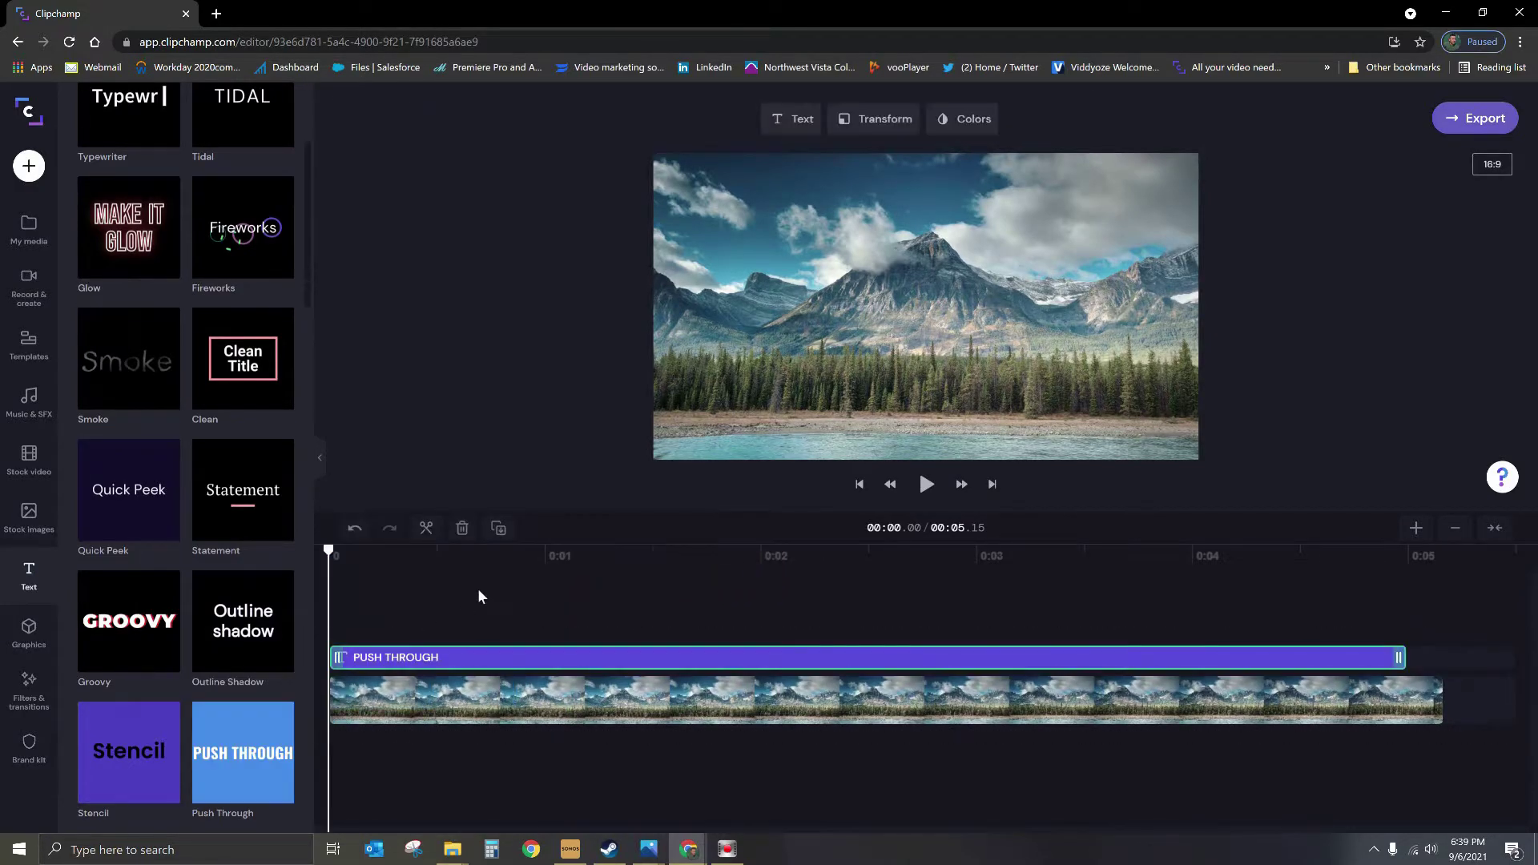
click(458, 555)
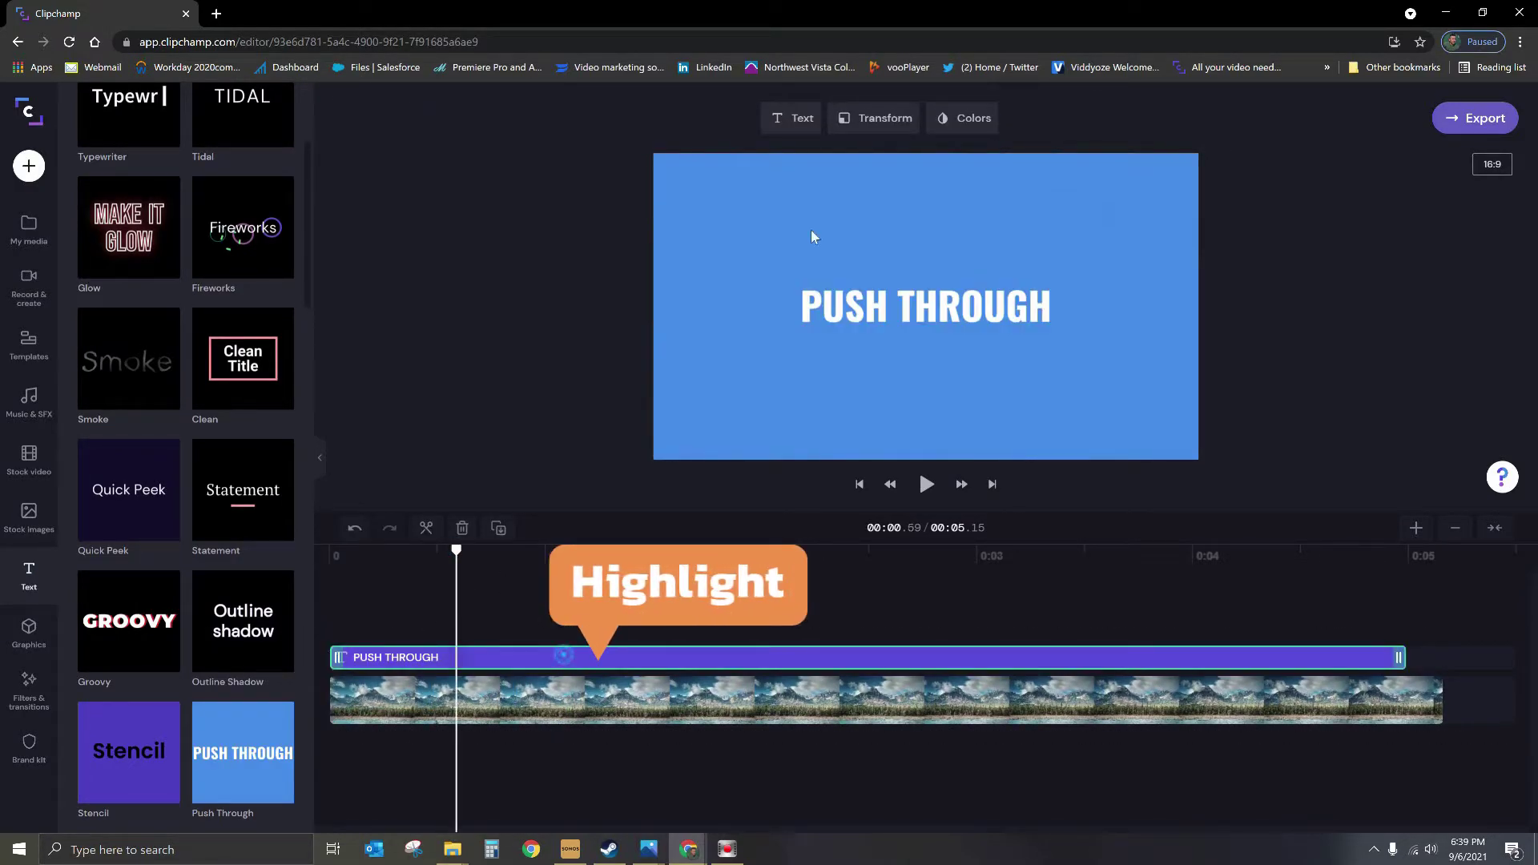
click(795, 114)
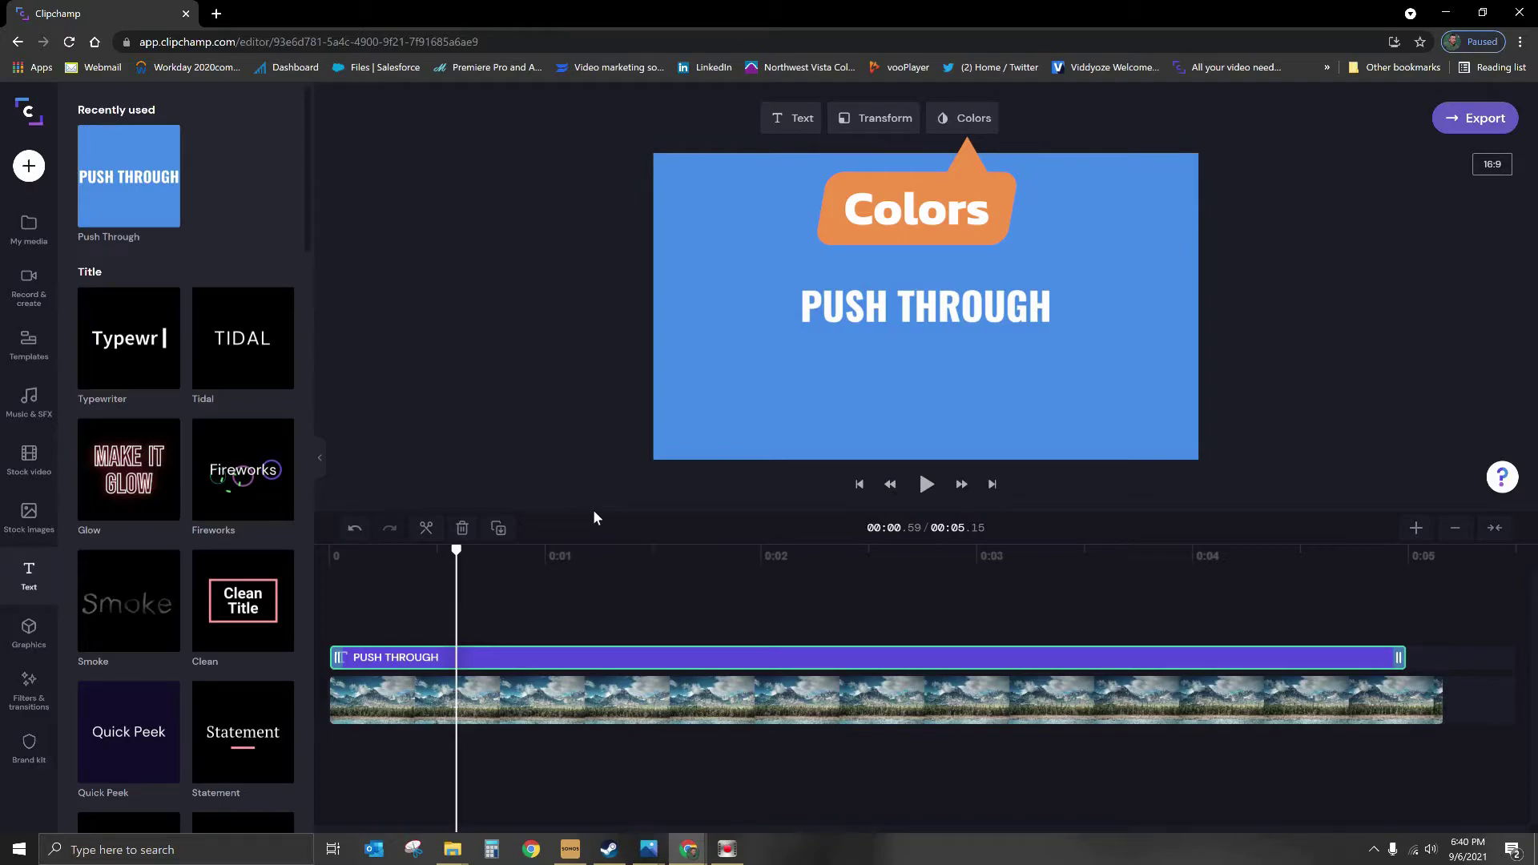
click(965, 124)
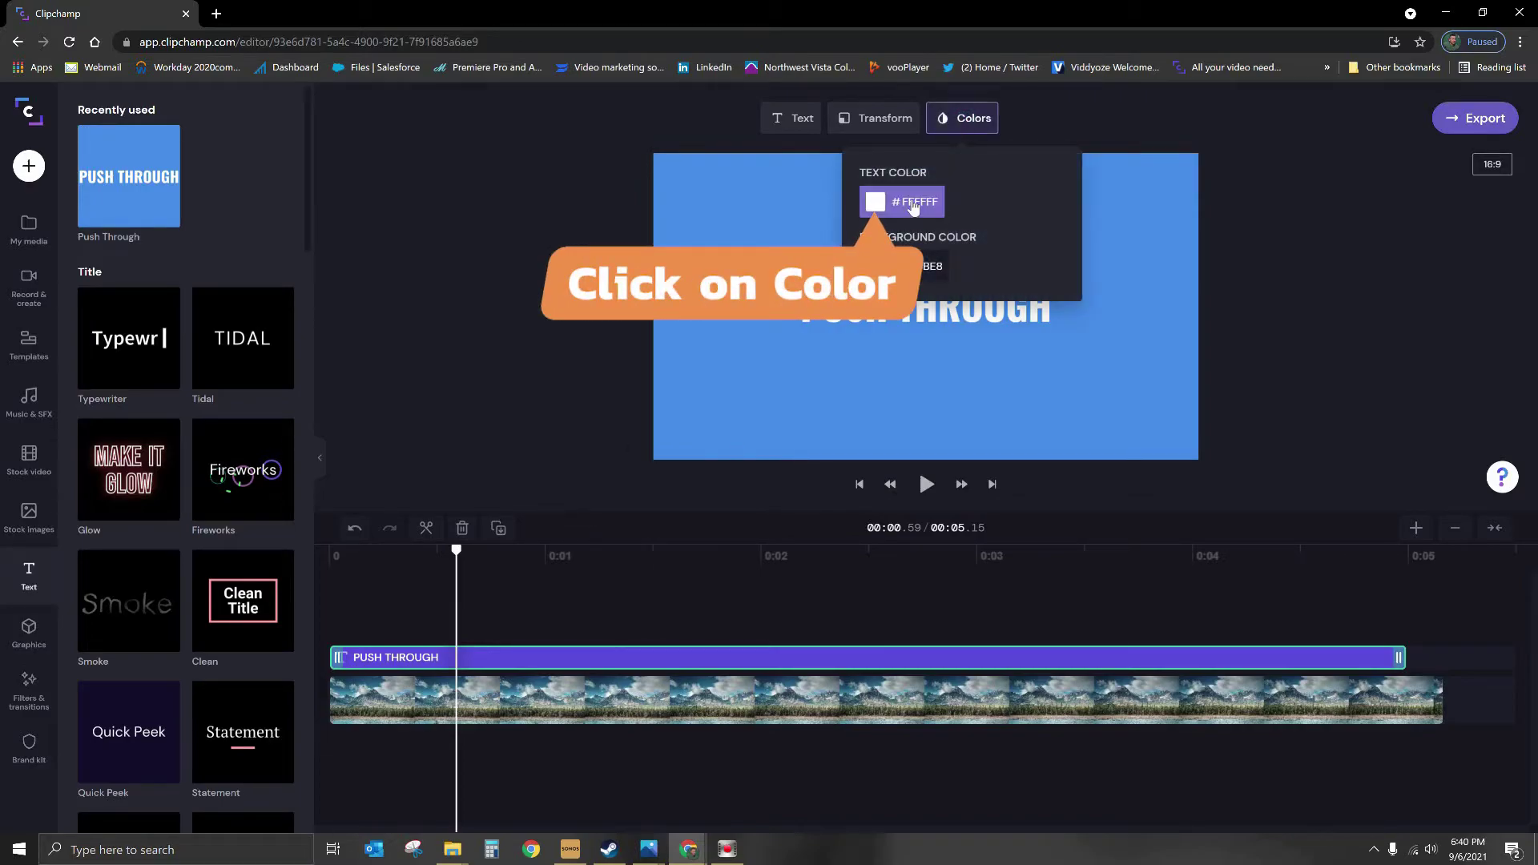
- Give the PUSH THROUGH title a gold #DC9722 background and teal #5594A9 lettering
click(879, 202)
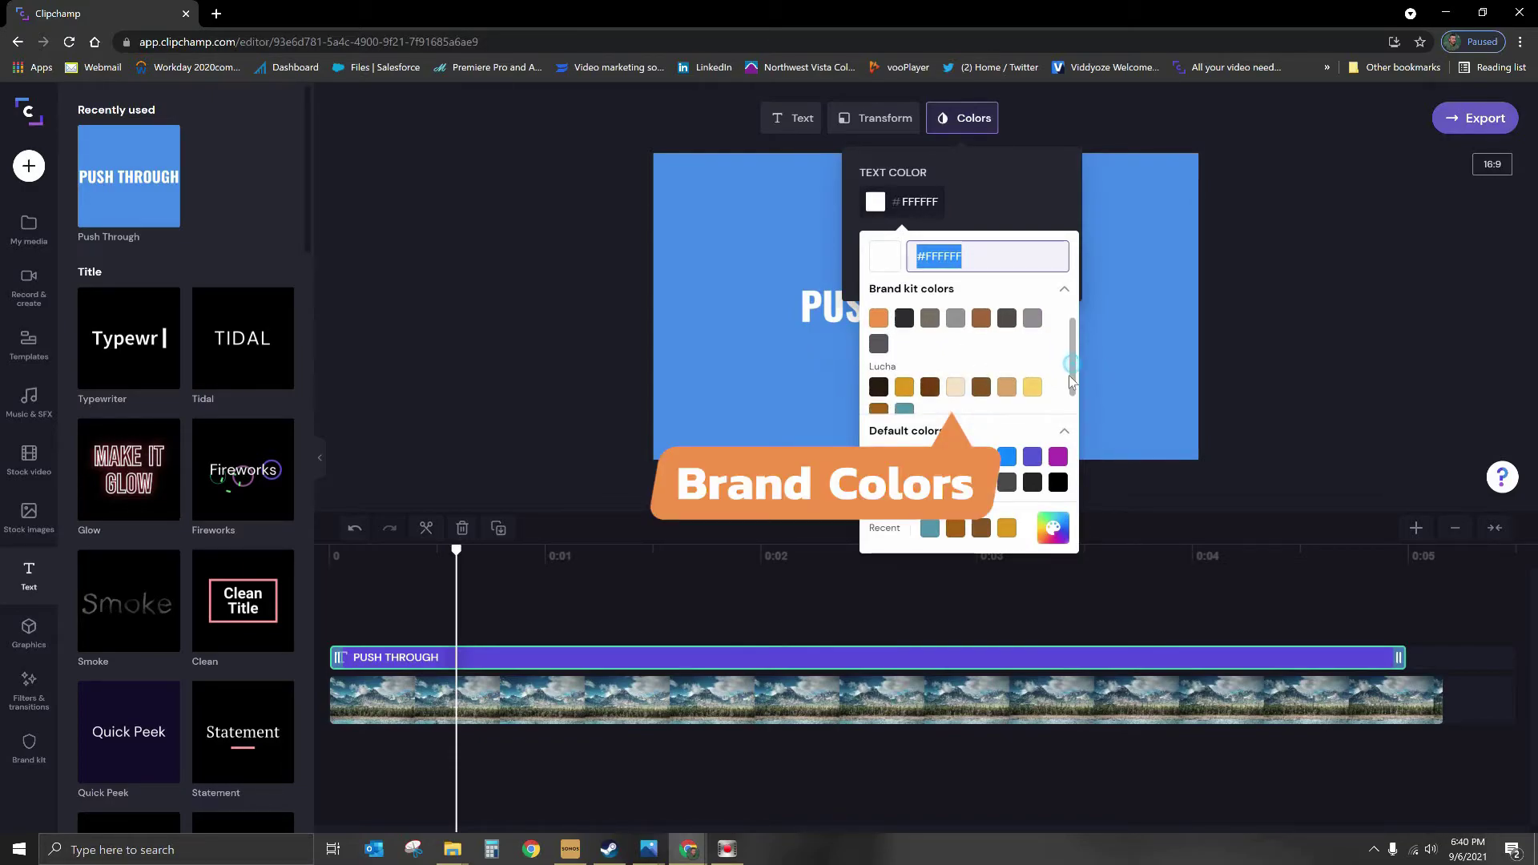
key(Escape)
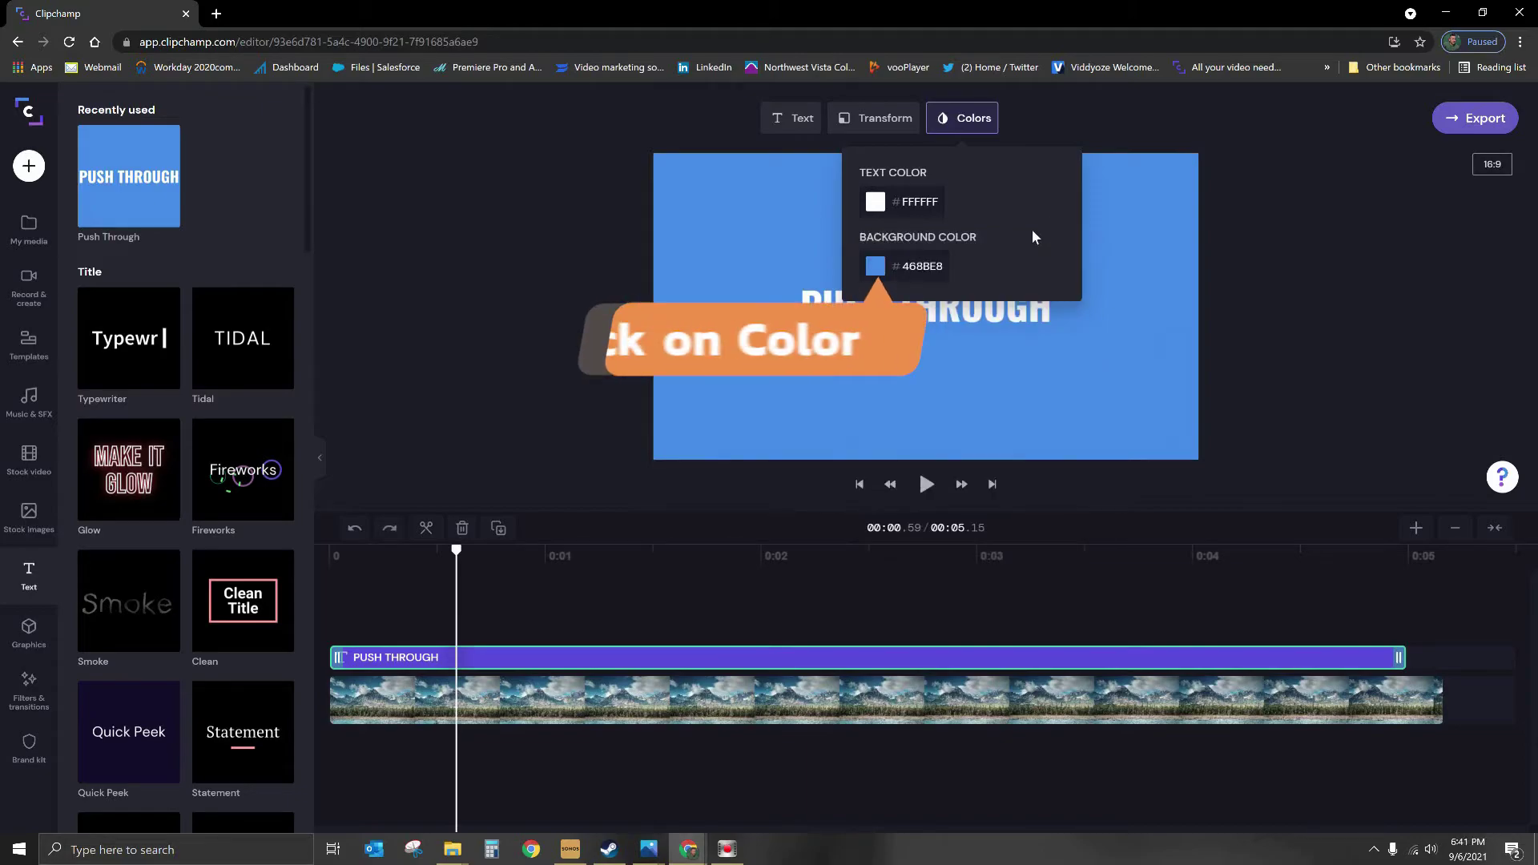
click(873, 269)
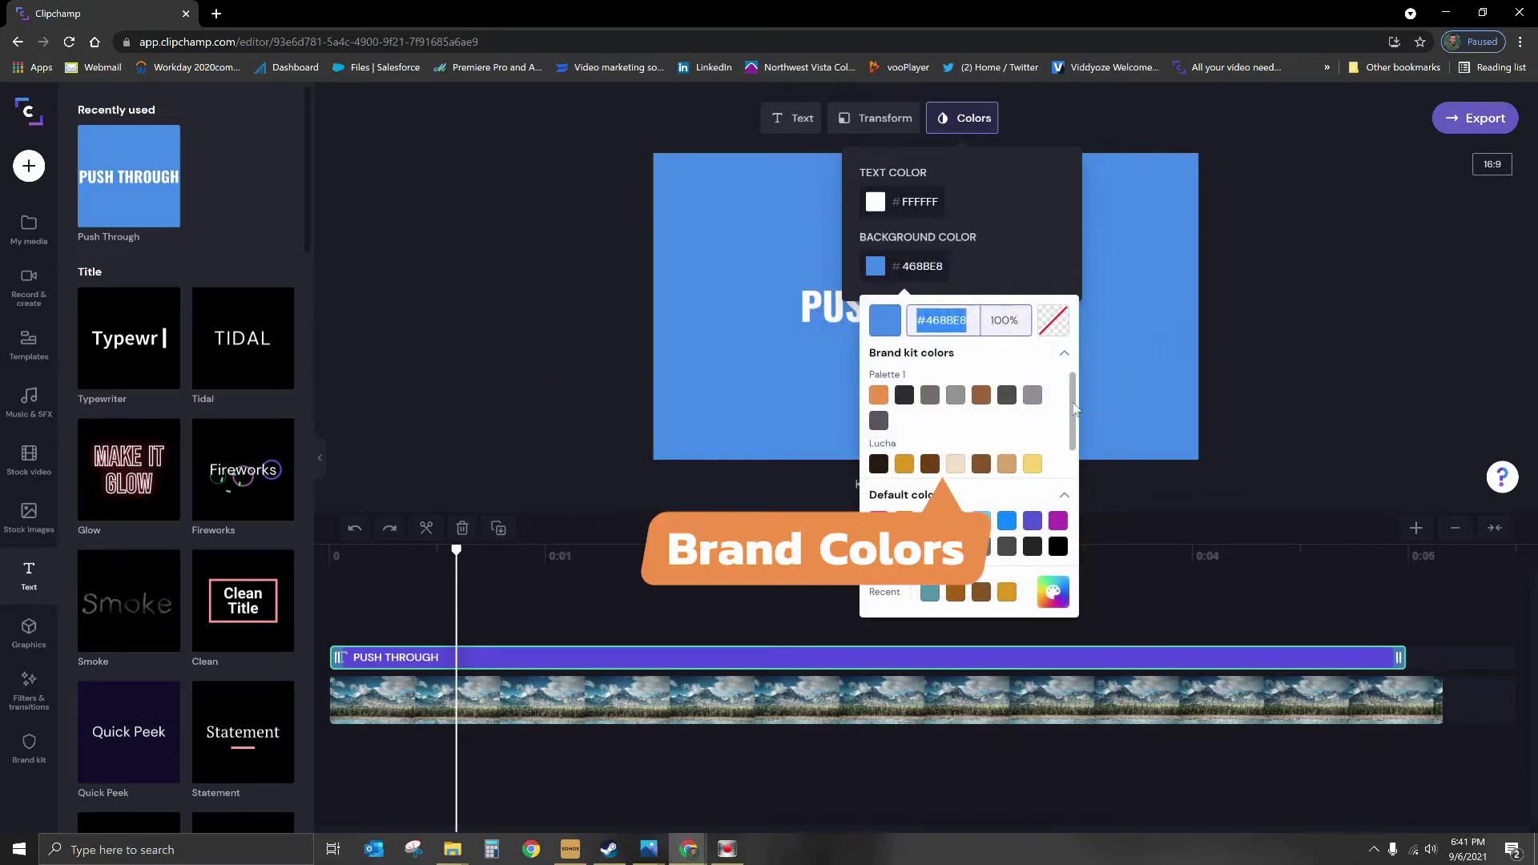
scroll(1016, 434, down, 1)
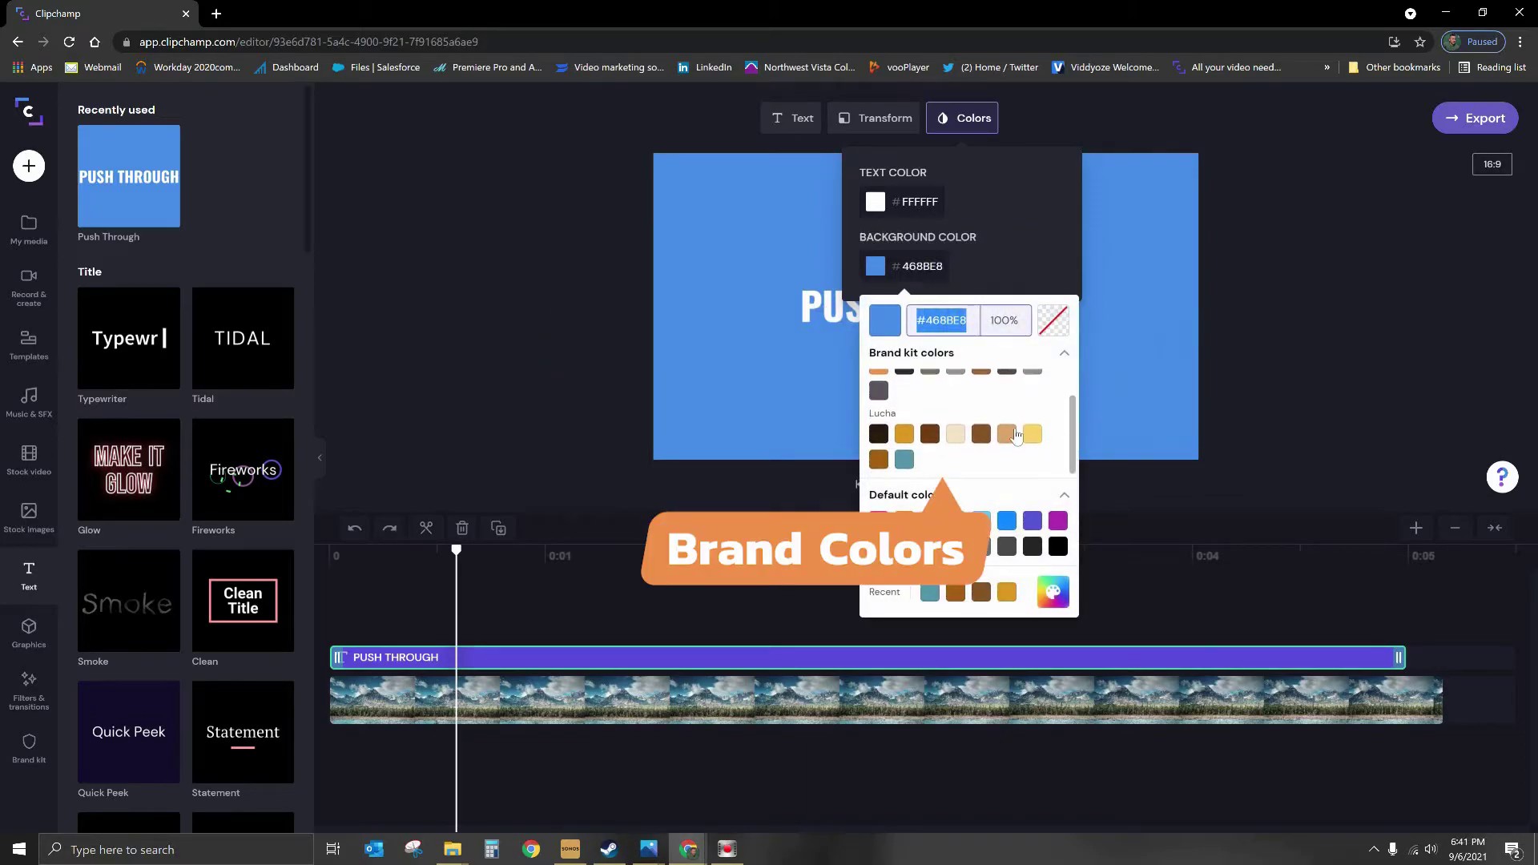
click(903, 435)
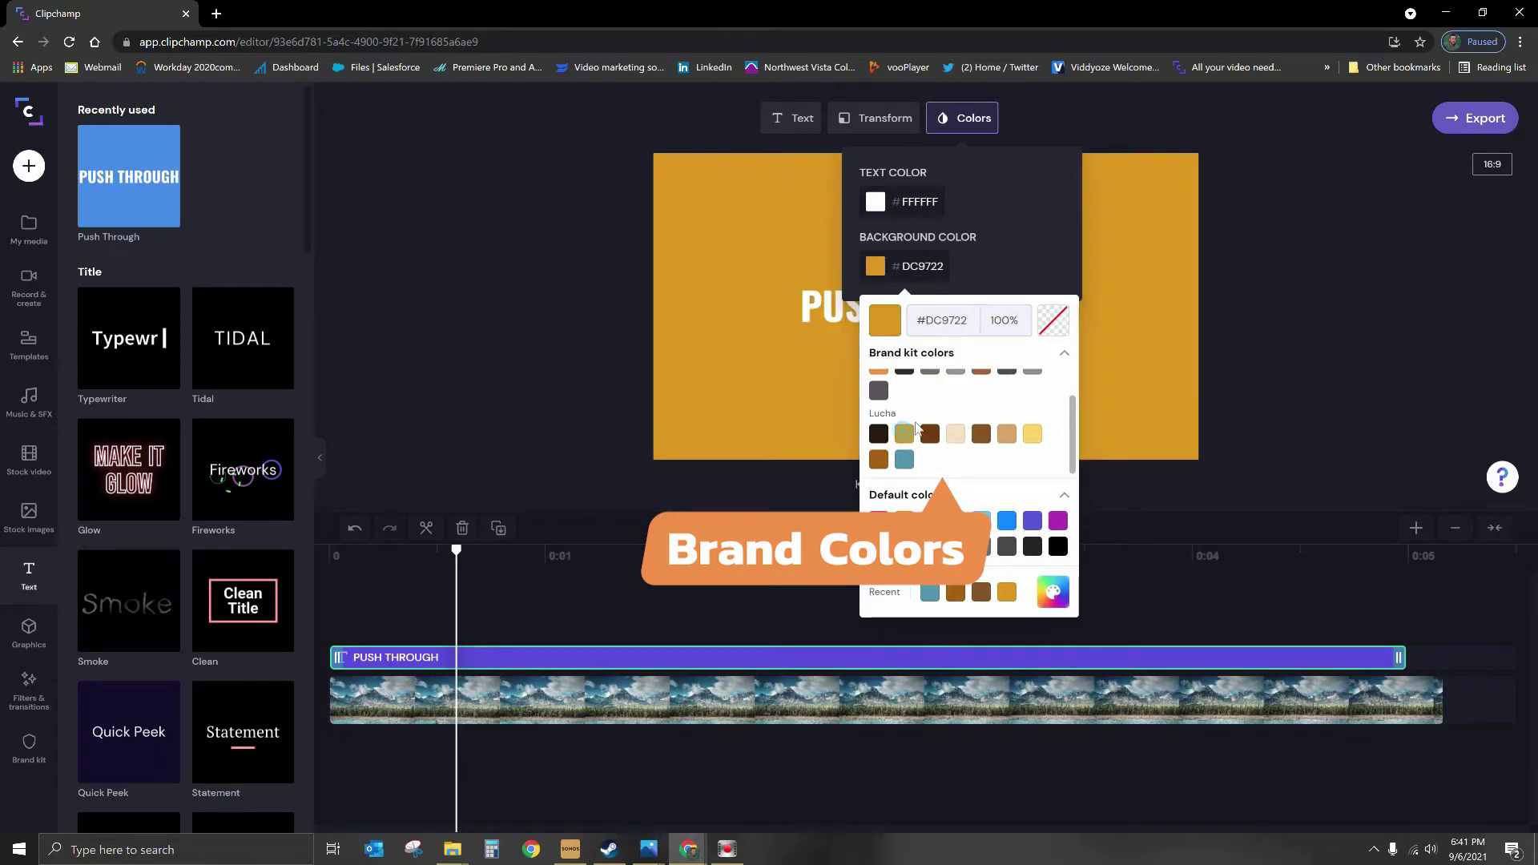
click(1035, 229)
click(876, 201)
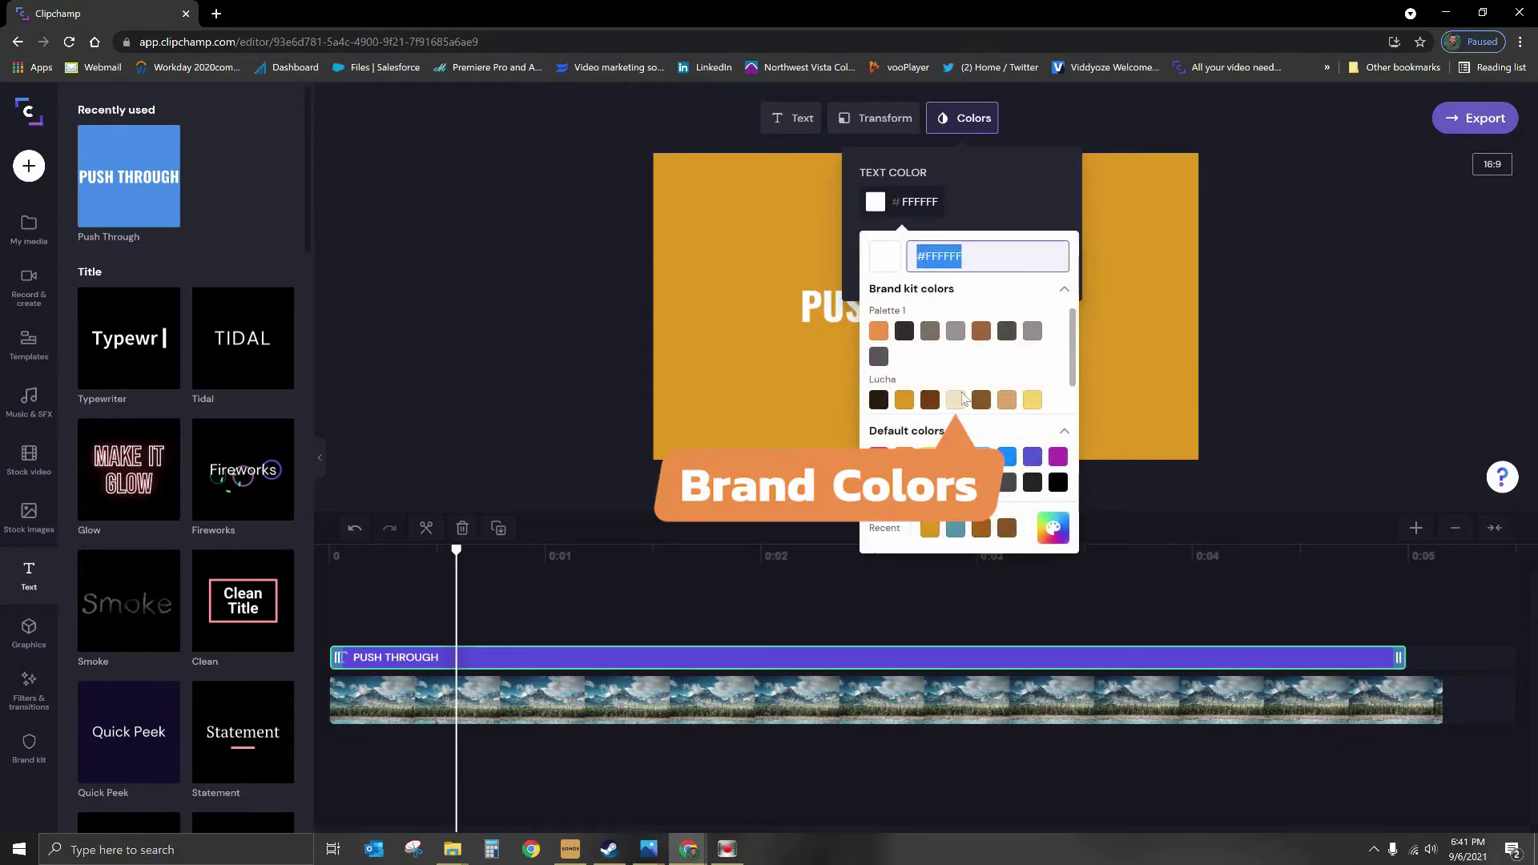
drag(1074, 356, 1074, 393)
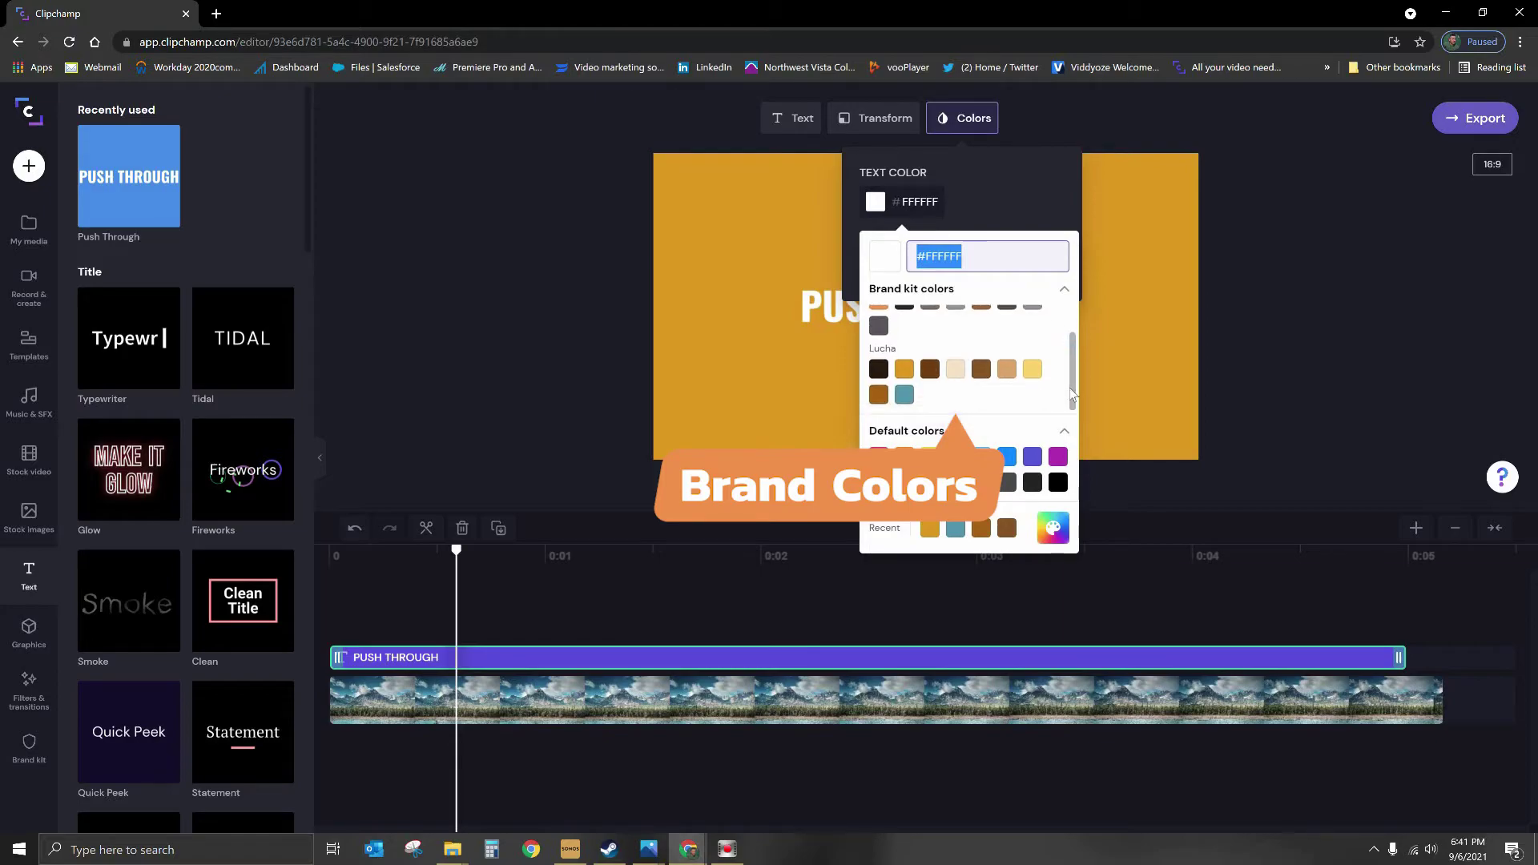
click(903, 393)
click(1021, 201)
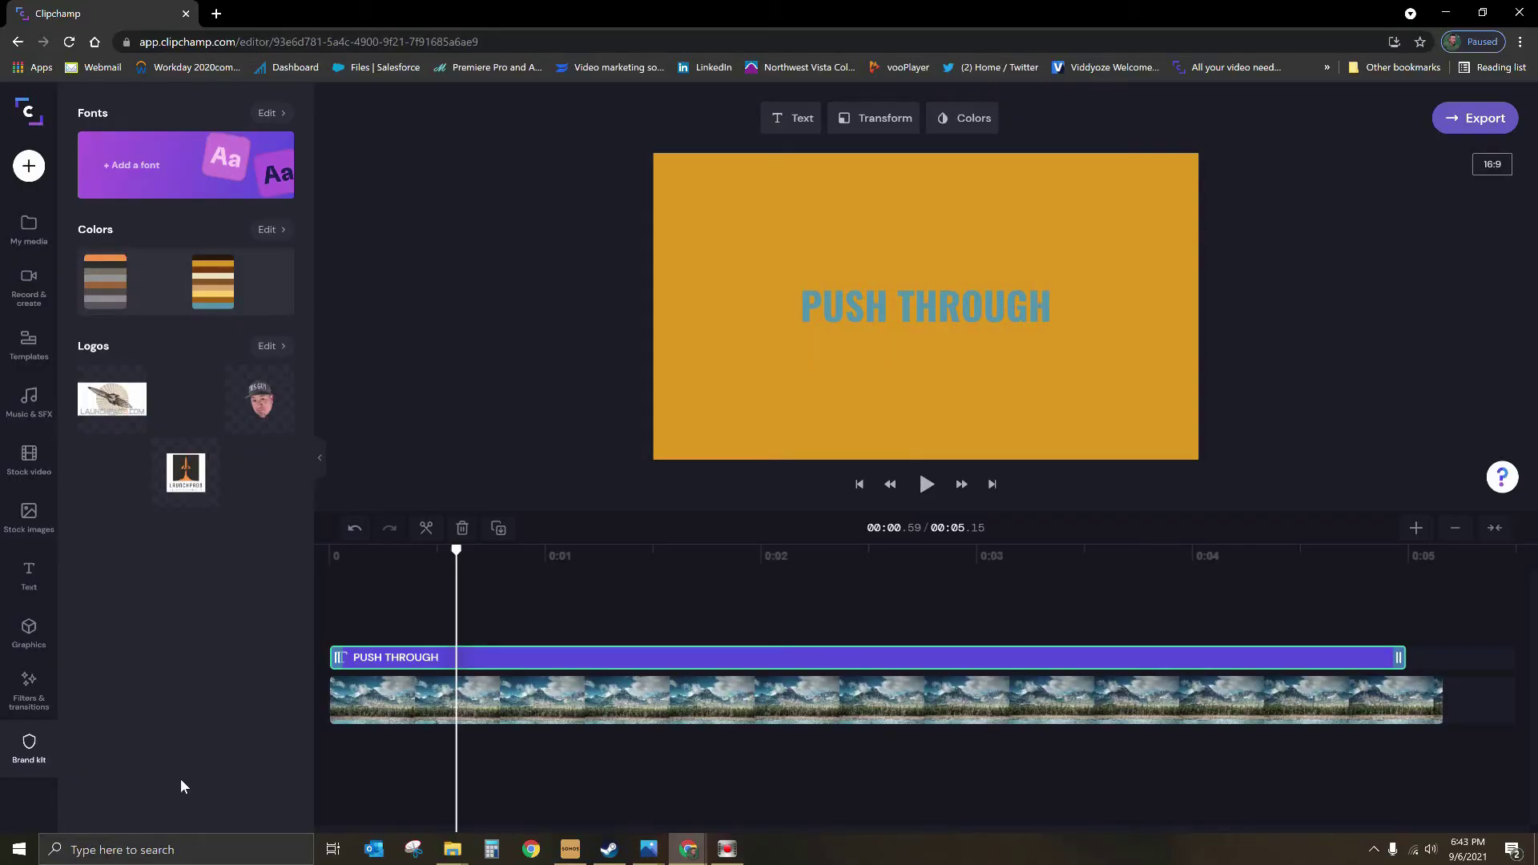
- Open the brand kit's Logos page to manage logos
click(270, 346)
- Upload the blue TEXT logo image from the Desktop into the brand kit's logos
click(223, 186)
click(920, 396)
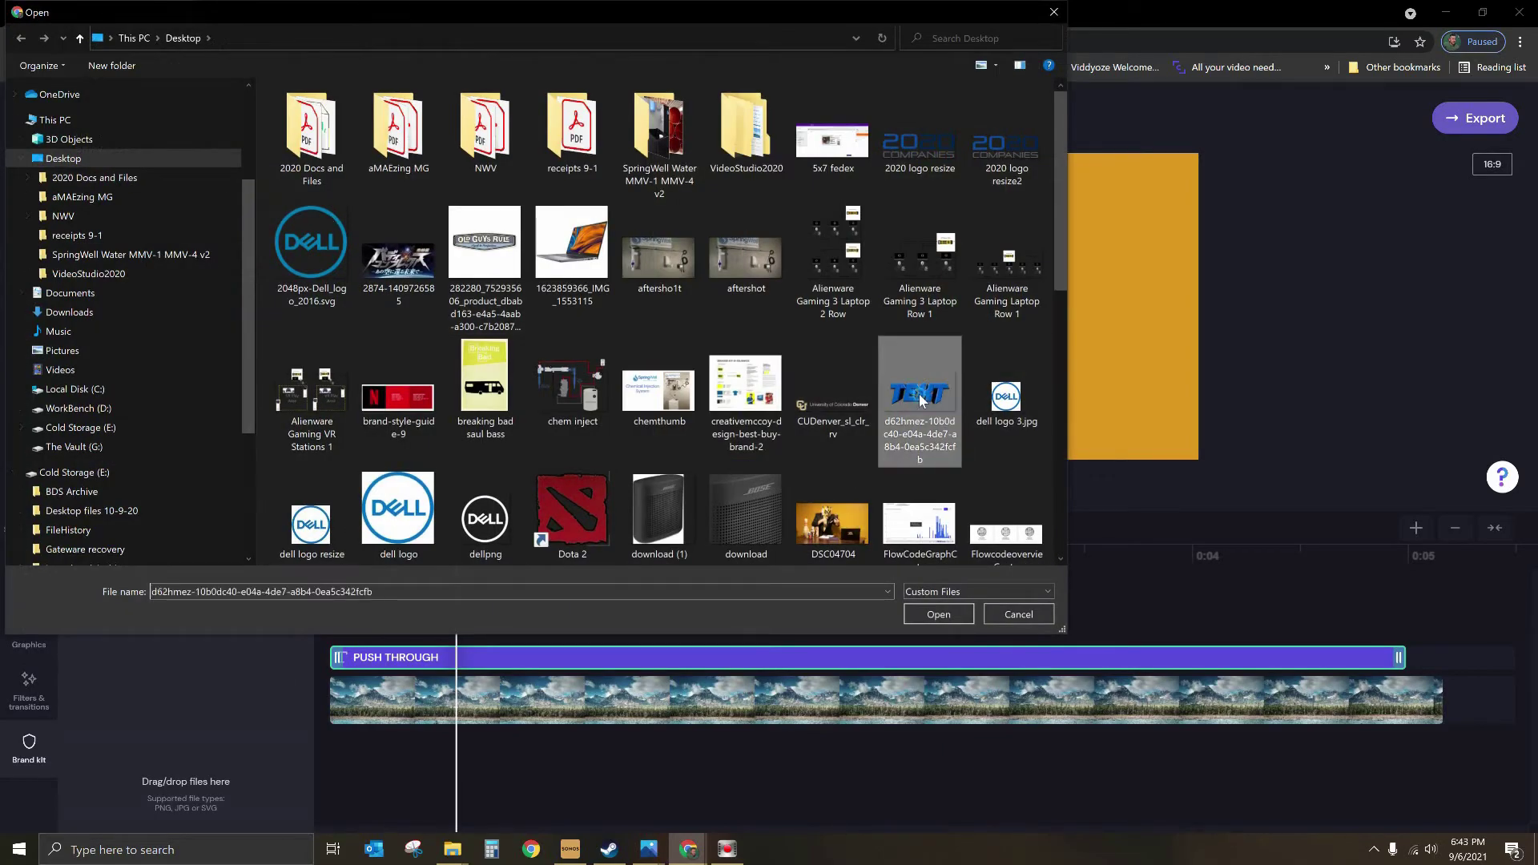
double_click(919, 393)
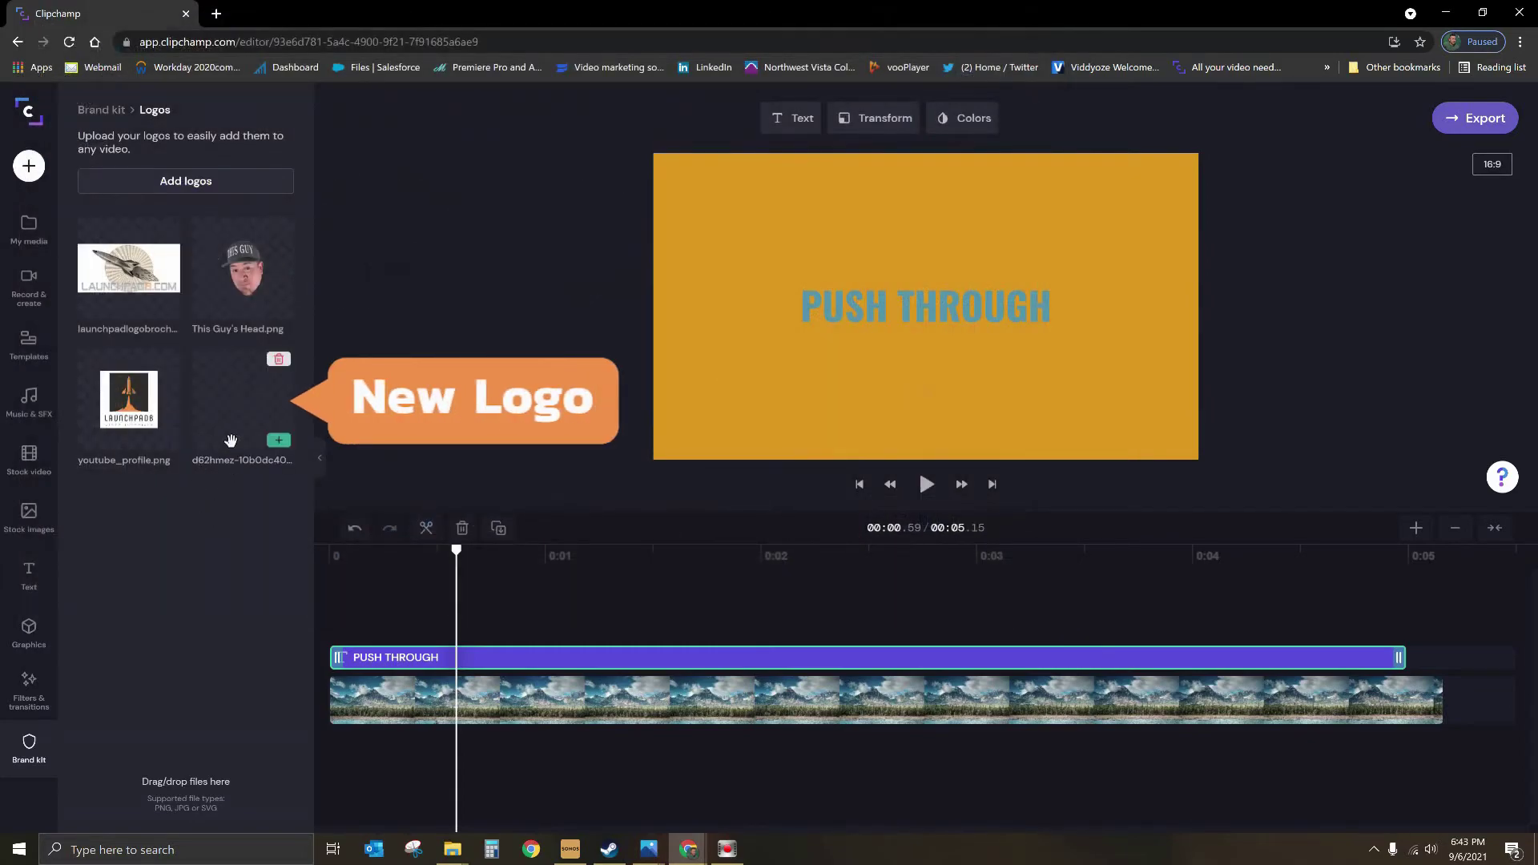
mouse_move(243, 406)
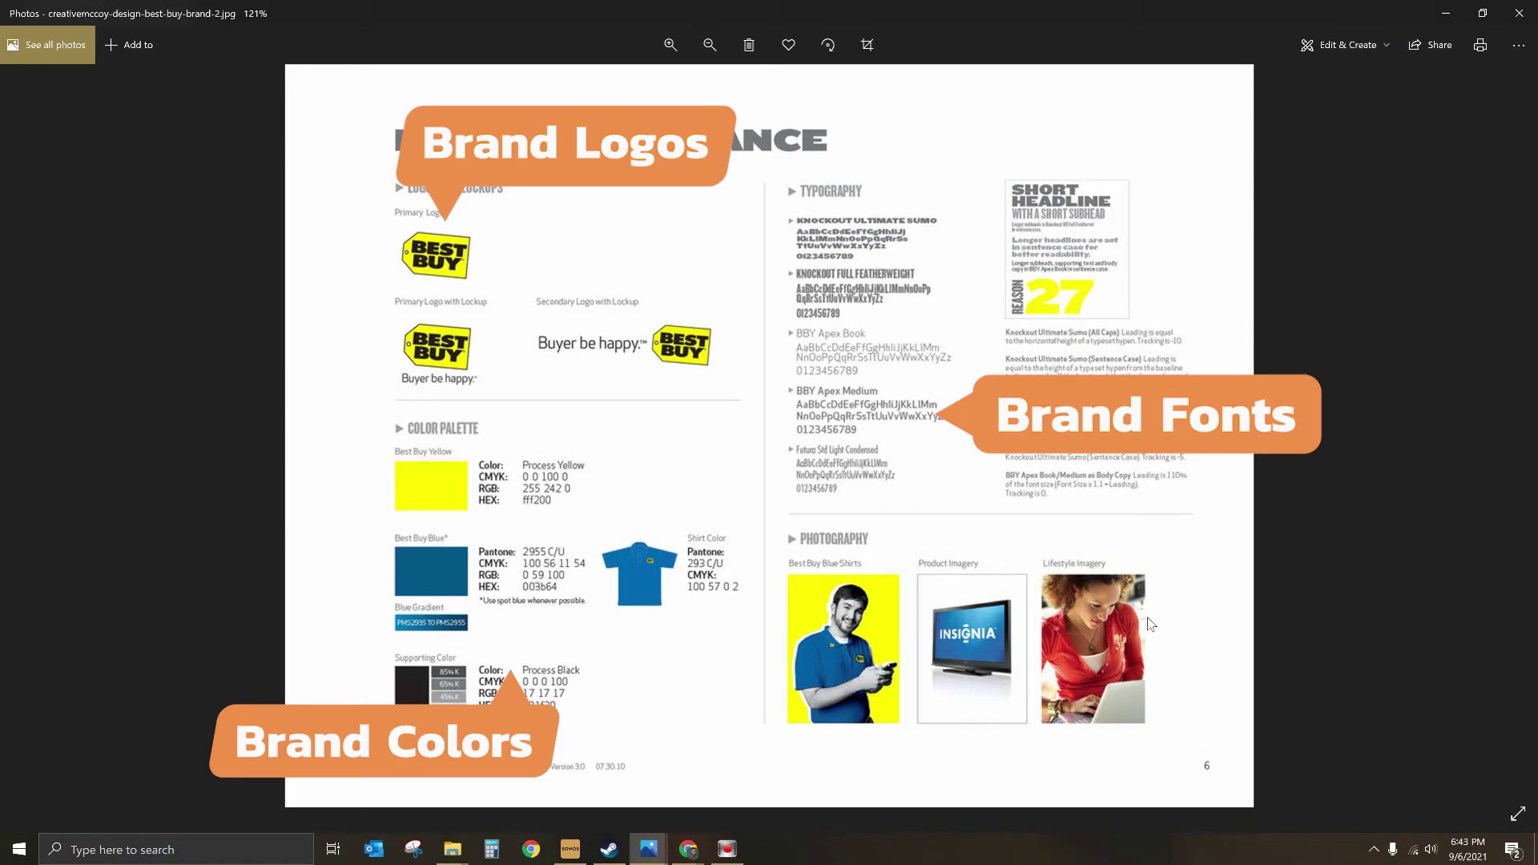
- Close the Photos viewer showing the Best Buy brand guide image
click(1504, 15)
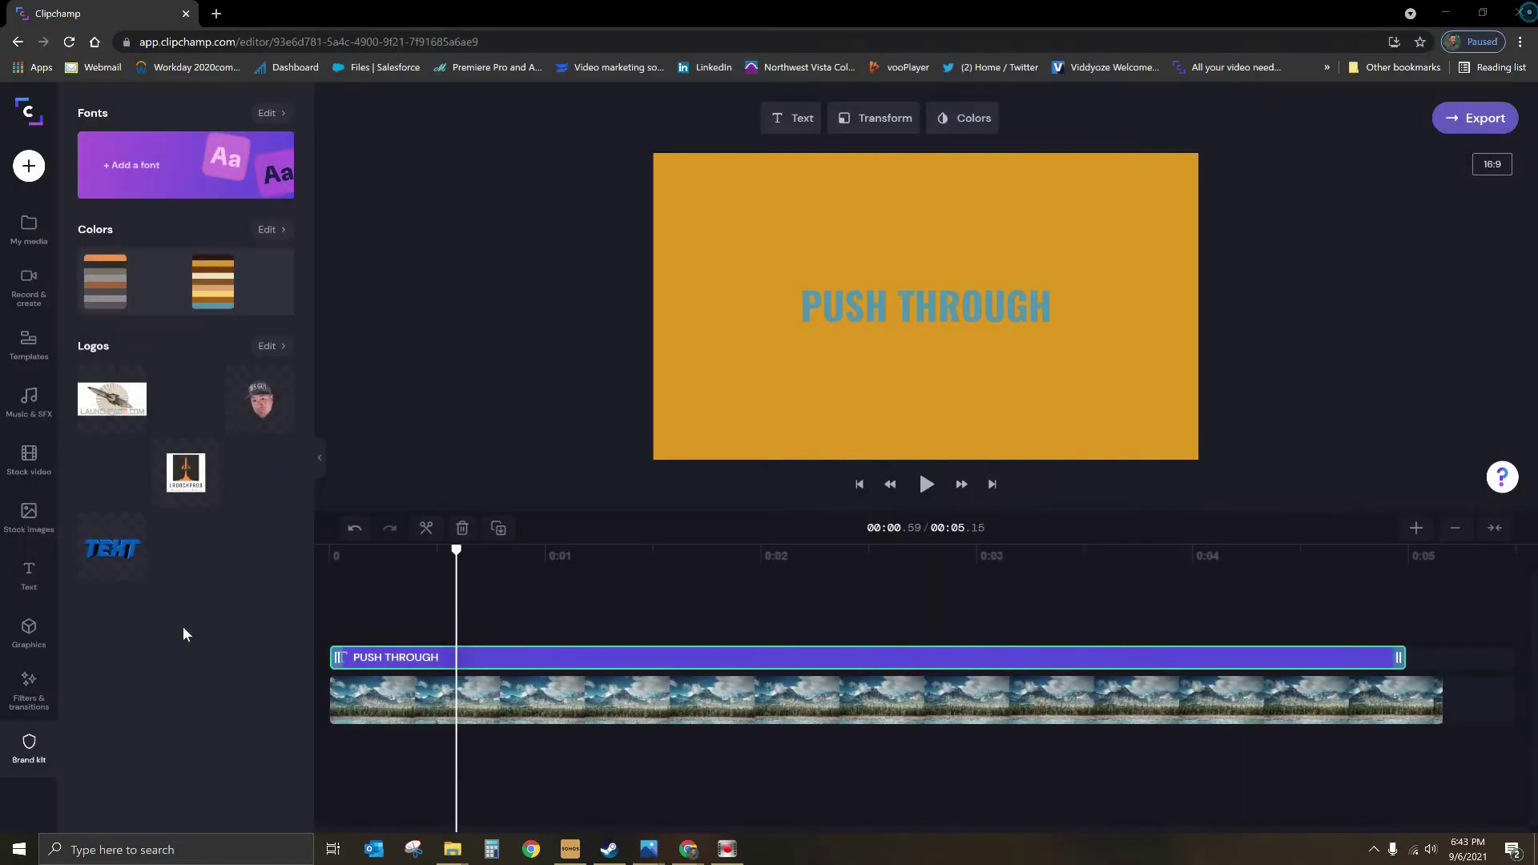